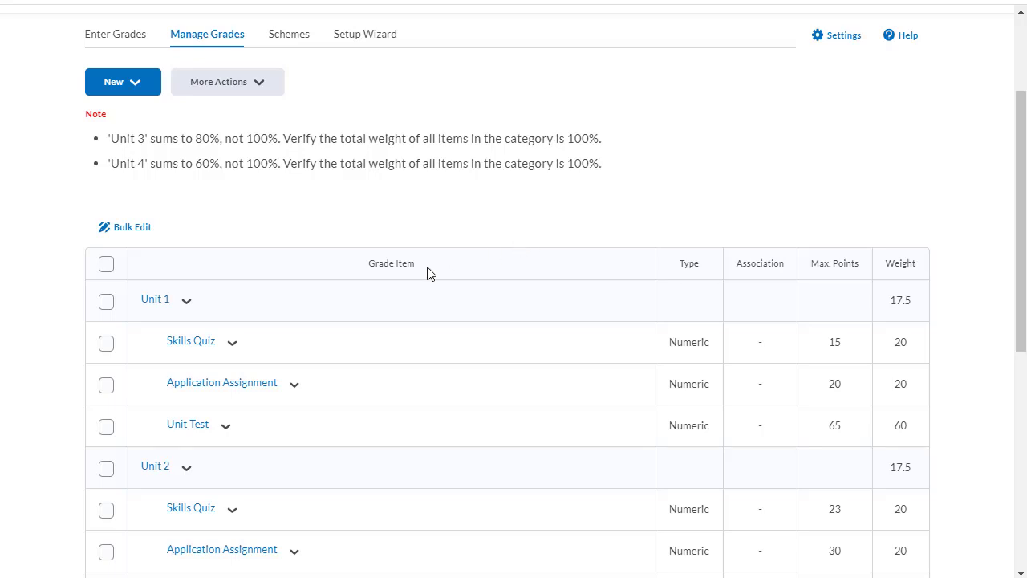
- Go to the course's Quizzes and start a new quiz
scroll(424, 264, down, 2)
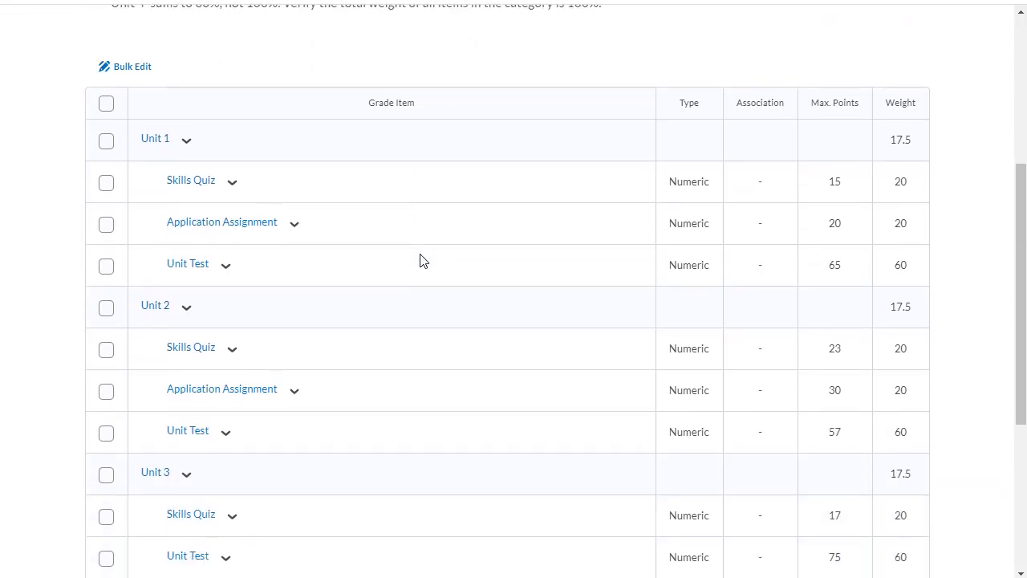
scroll(314, 148, down, 1)
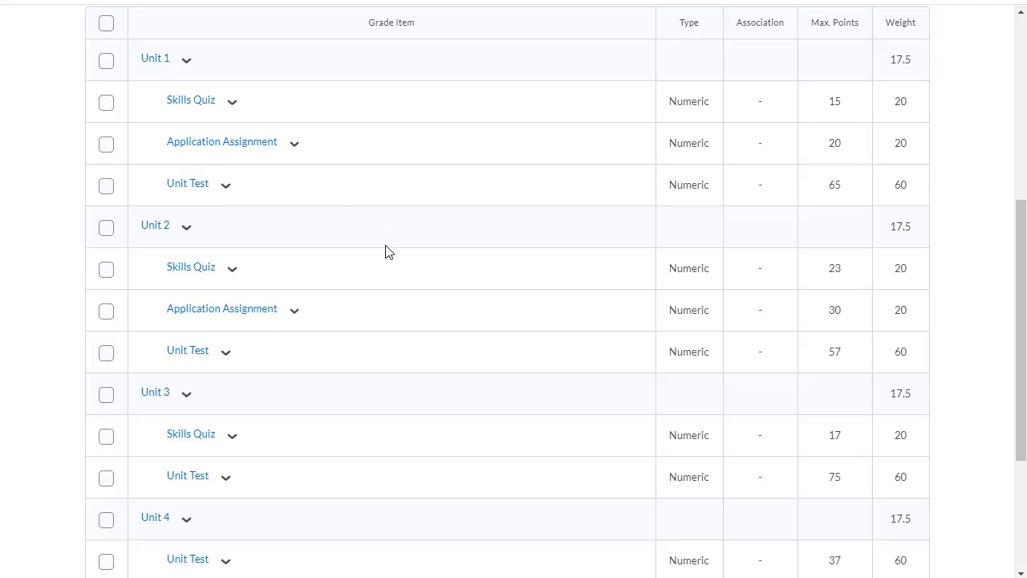
scroll(386, 252, up, 2)
scroll(398, 265, up, 1)
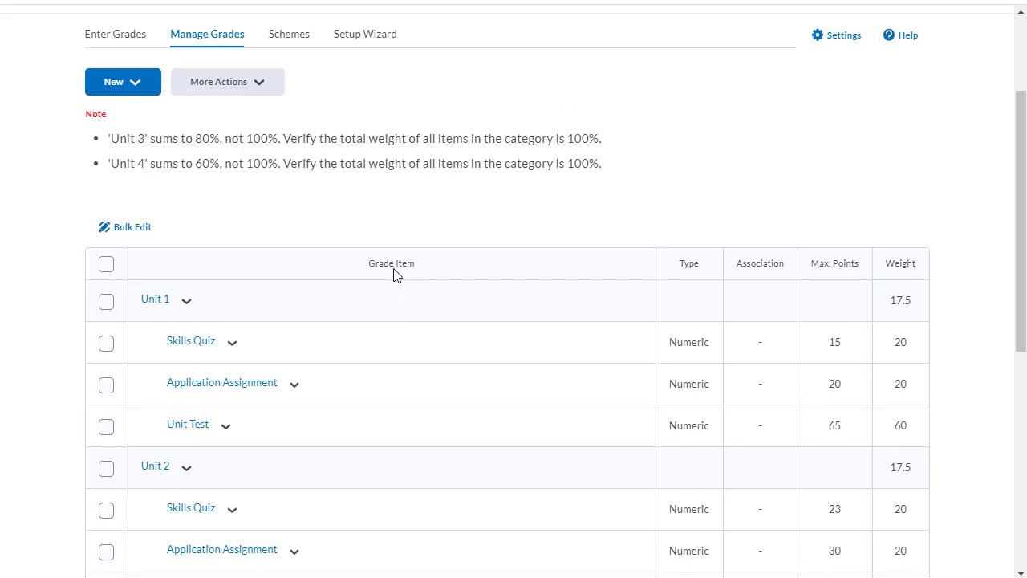
scroll(294, 223, up, 2)
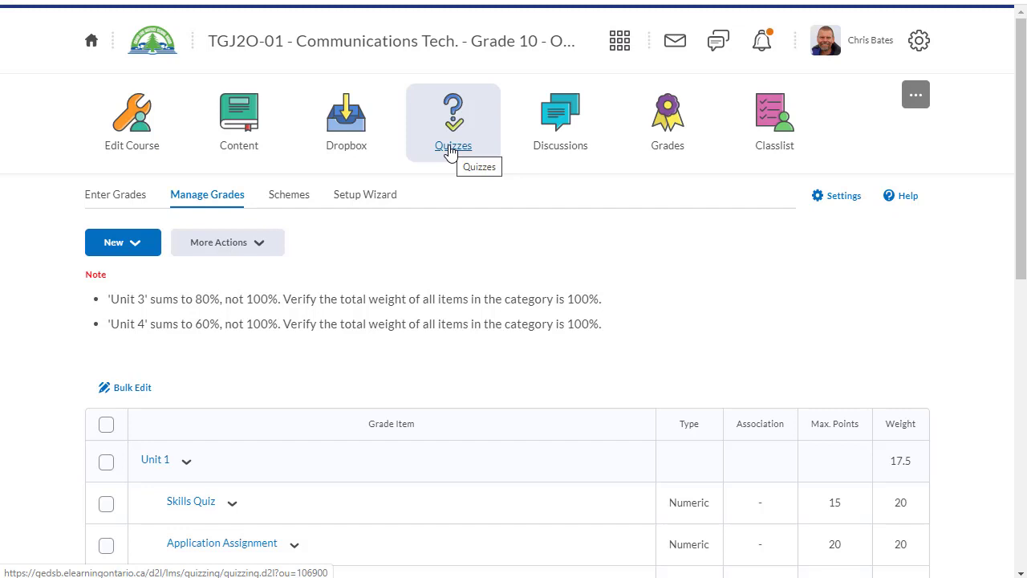
click(450, 152)
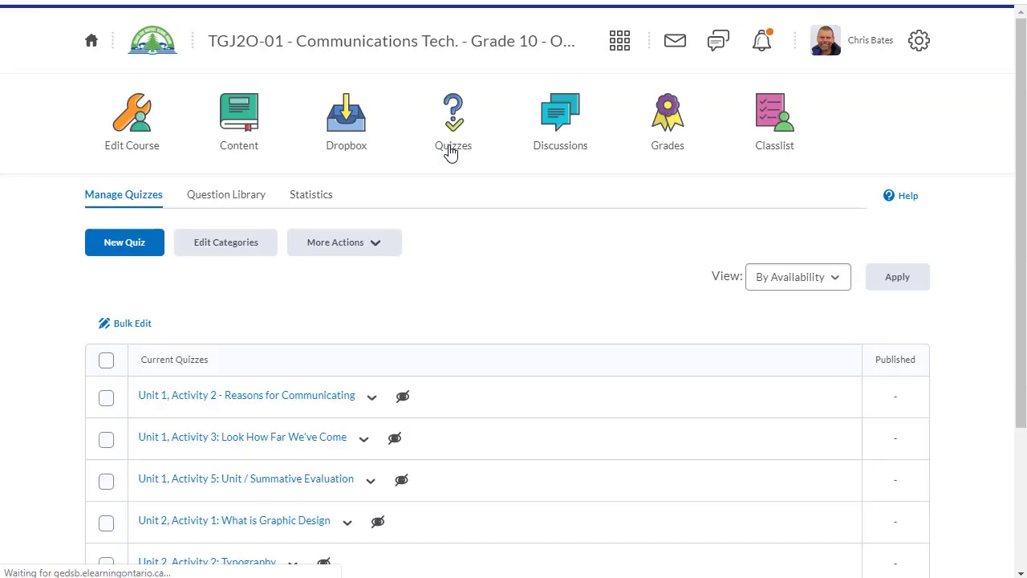
click(130, 246)
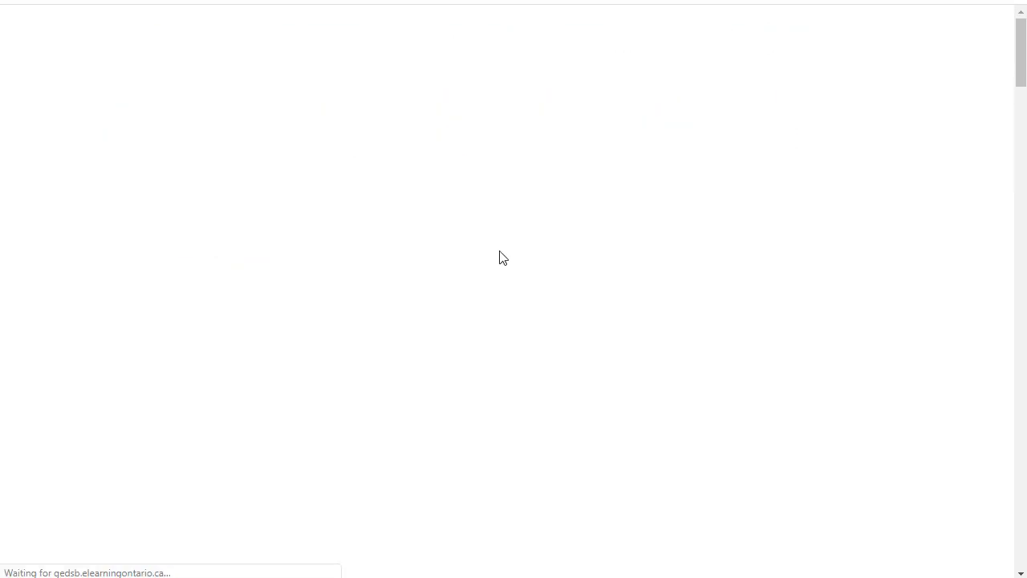
- Name the quiz 'Skills Quiz - Unit 1' and look over the category choices
click(132, 379)
text(Skills Quiz - U)
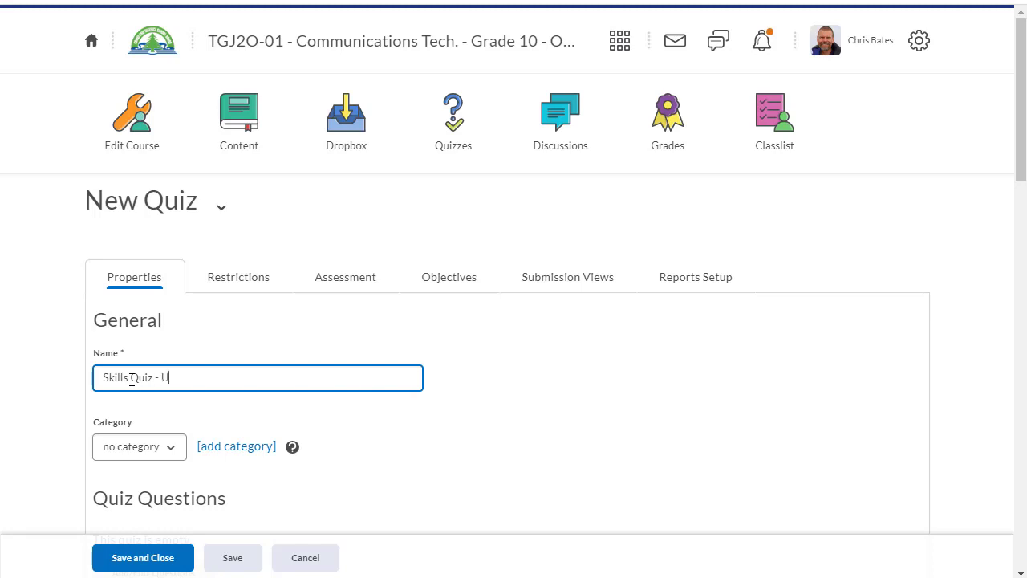
text(nit 1)
click(170, 447)
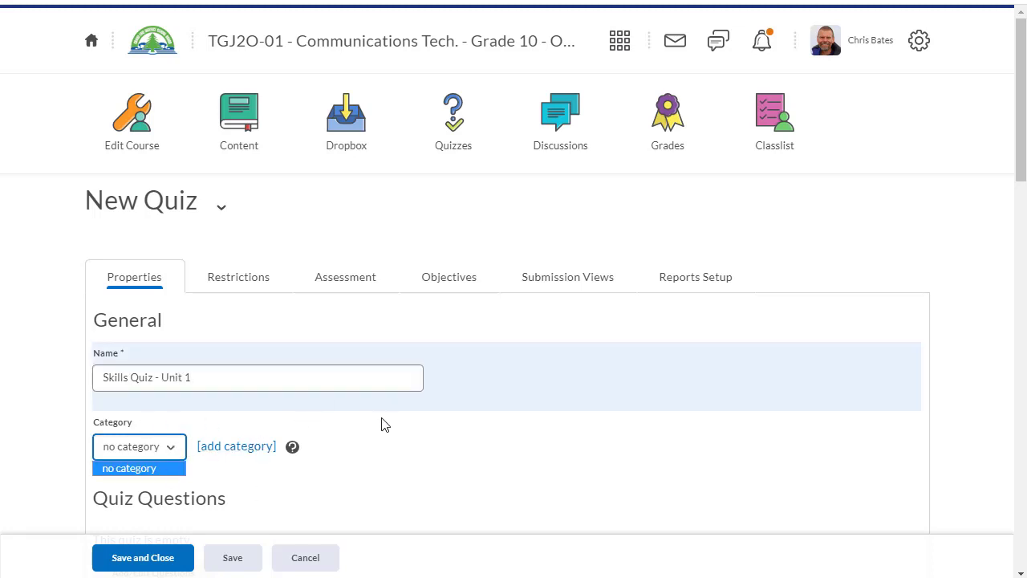
scroll(415, 413, down, 2)
scroll(415, 412, up, 2)
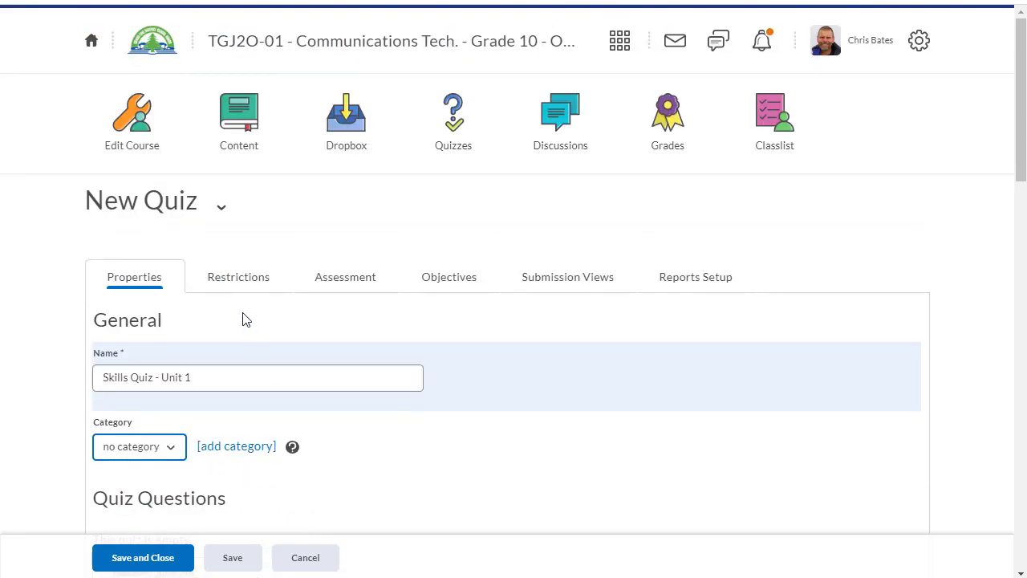
- Auto-grade the quiz, link it to Unit 1's Skills Quiz grade item, and enable auto export
click(347, 277)
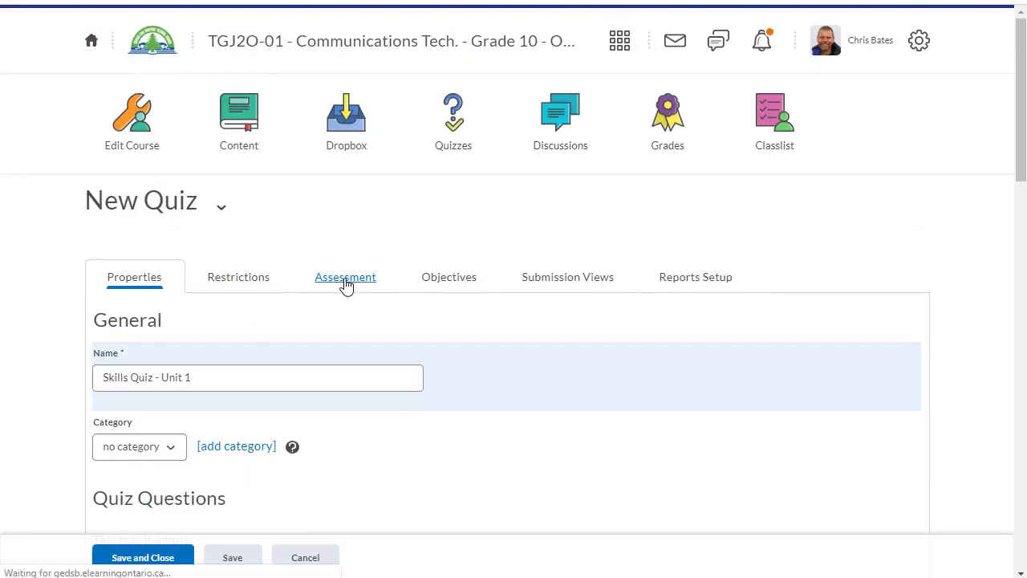
scroll(397, 408, down, 1)
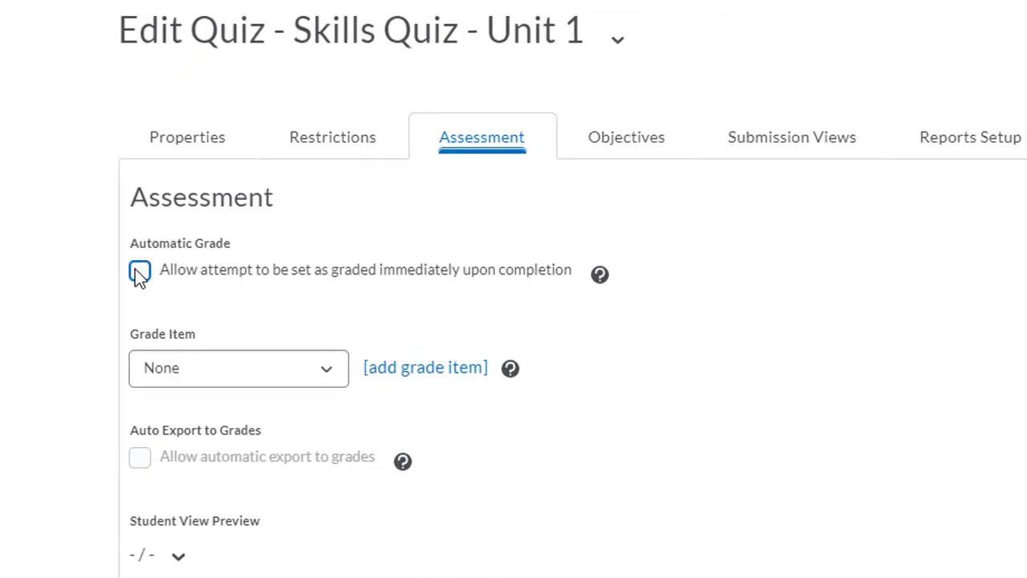
click(140, 273)
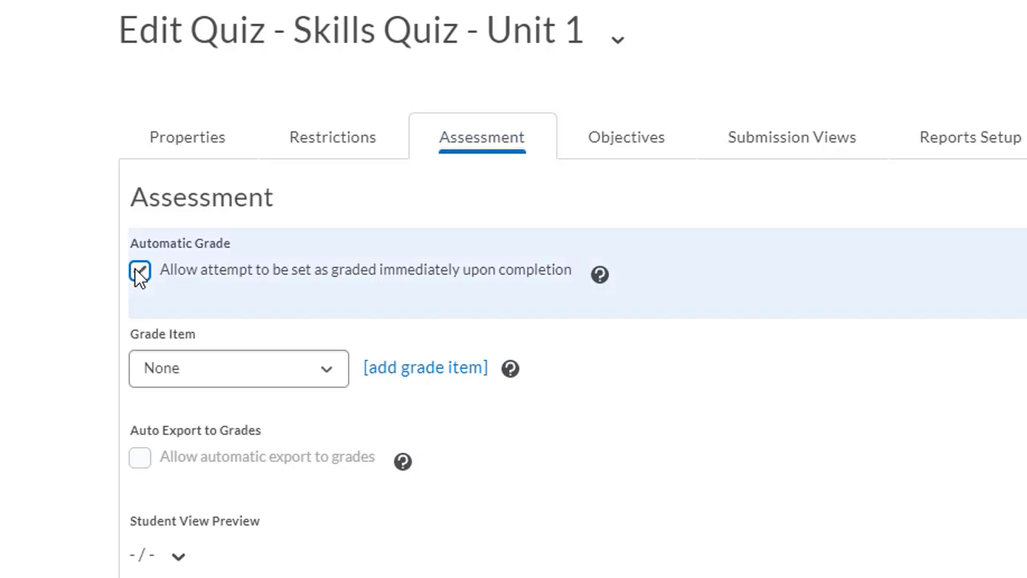
click(257, 372)
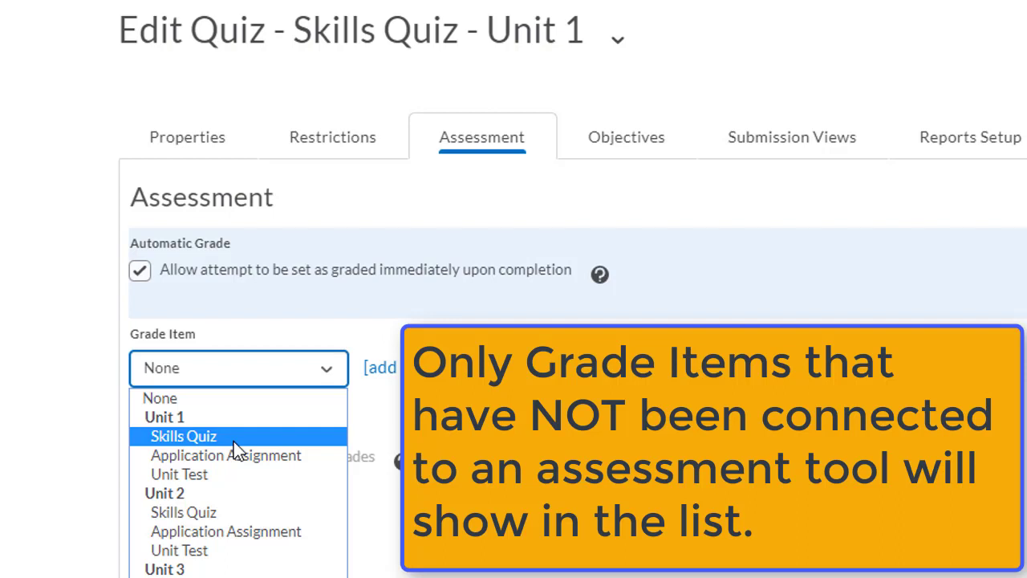
click(234, 437)
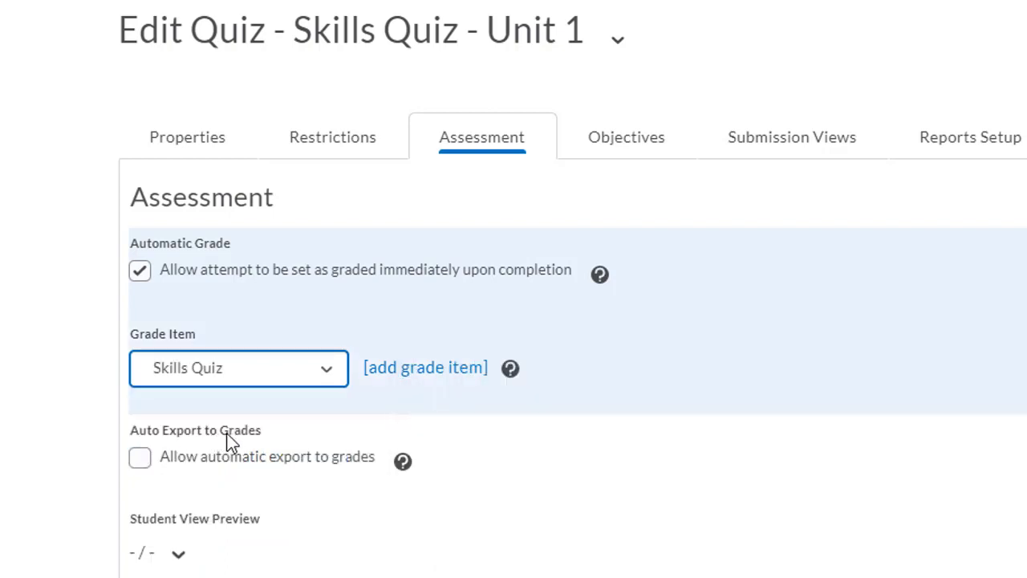
click(140, 458)
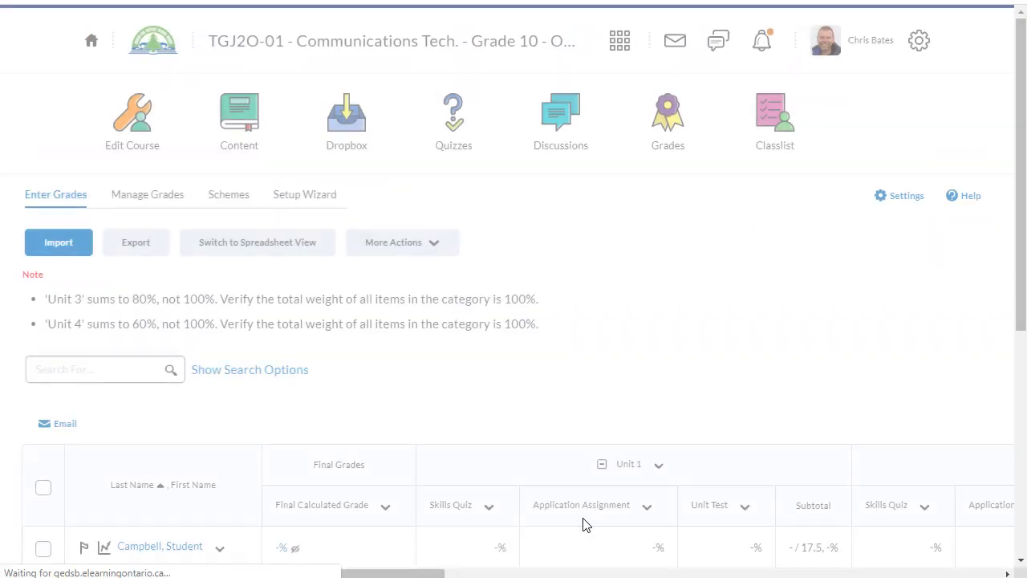
- Return to Manage Grades to see Unit 1's Skills Quiz associated with Quizzes
click(149, 195)
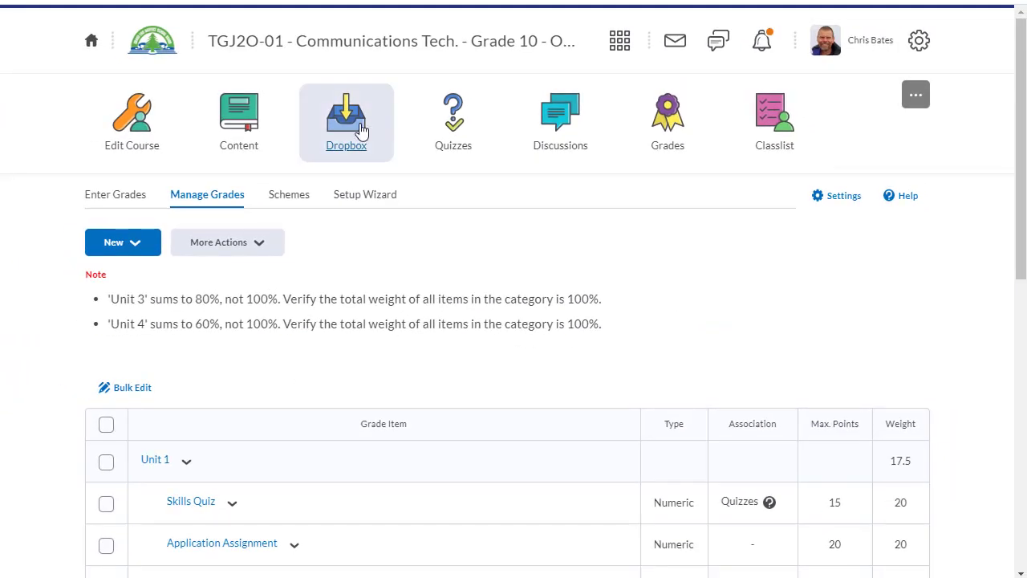
- Create a new dropbox folder named 'AplicationAssignment Unit 1'
click(361, 130)
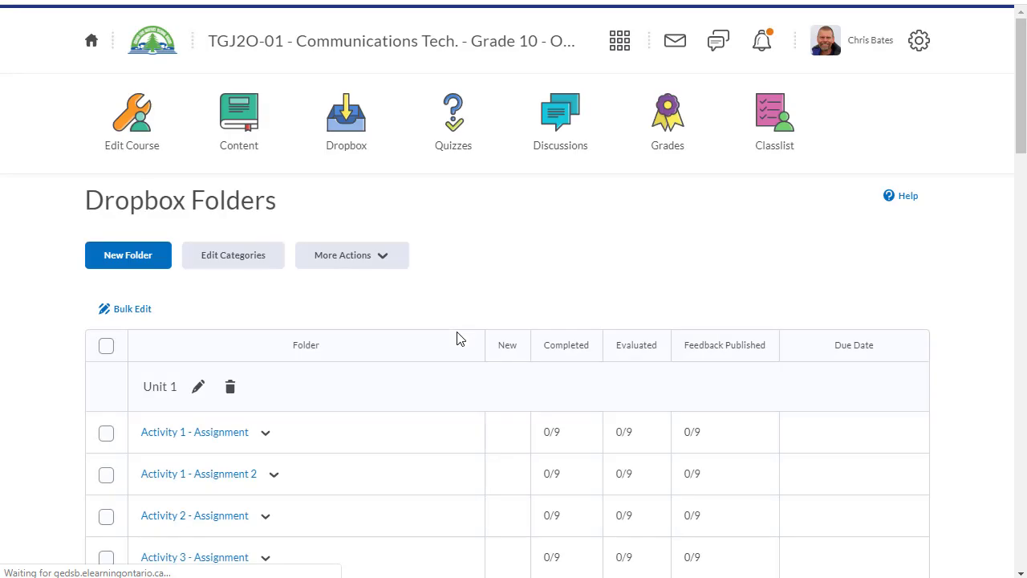
click(154, 264)
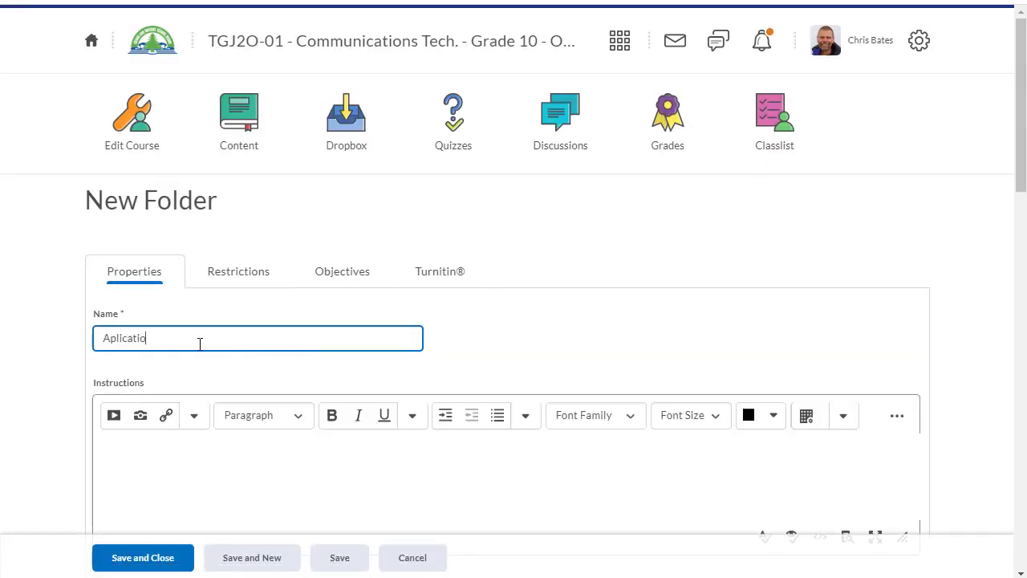
text(AplicationAssignment Unit 1)
- Paste in the notification e-mail and set the folder's category to Unit 1
scroll(321, 286, down, 15)
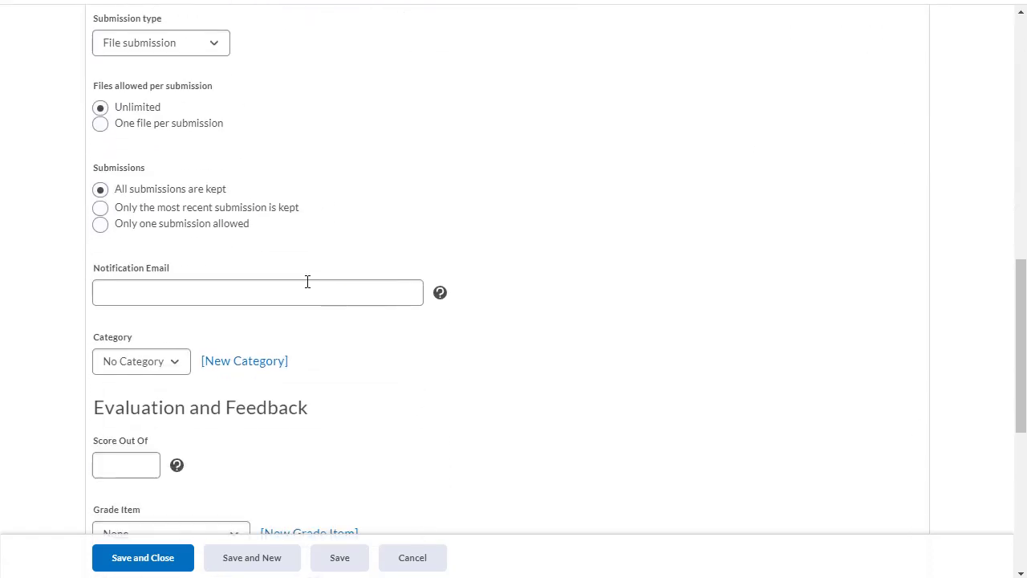
click(307, 281)
key(ctrl+v)
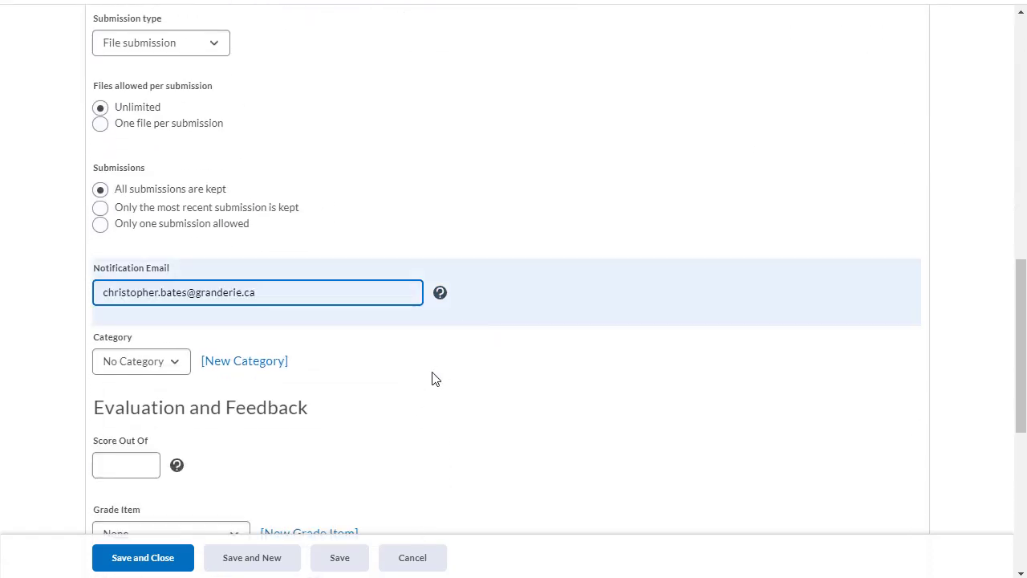
click(177, 358)
click(152, 394)
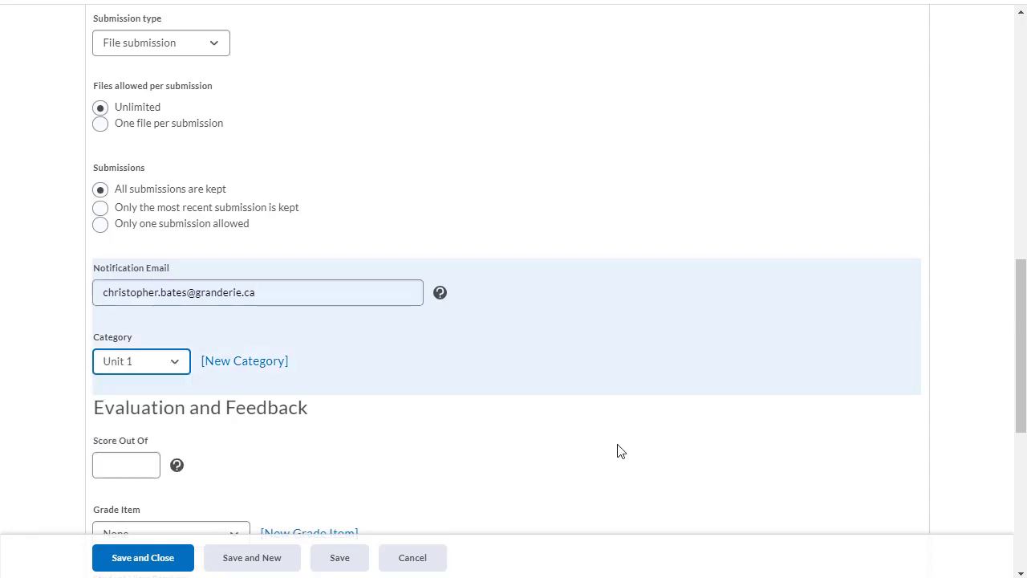
- Score the folder out of 20, link it to Unit 1's Application Assignment, and save
scroll(523, 426, down, 2)
click(112, 298)
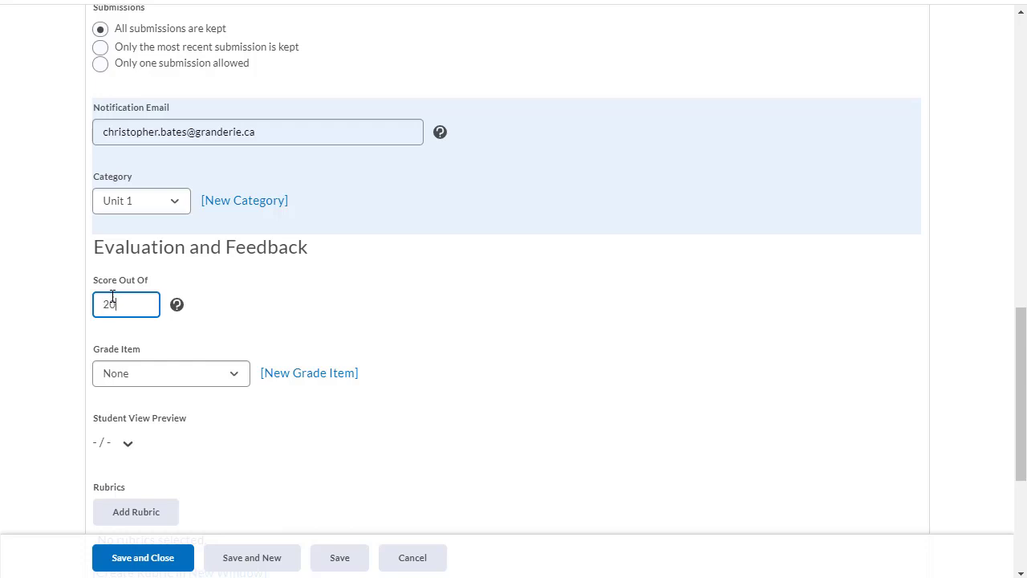
text(20)
click(170, 375)
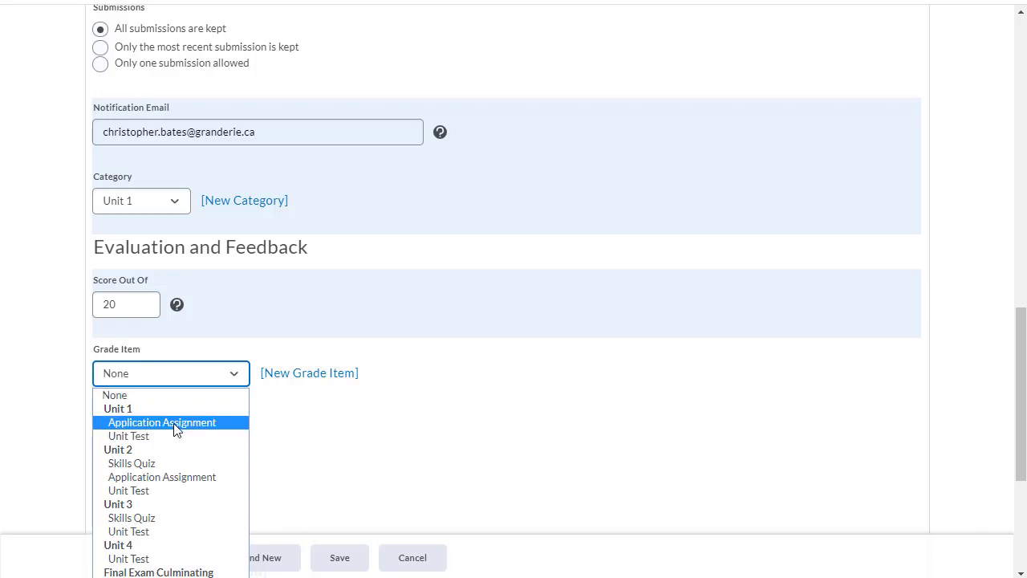
click(337, 406)
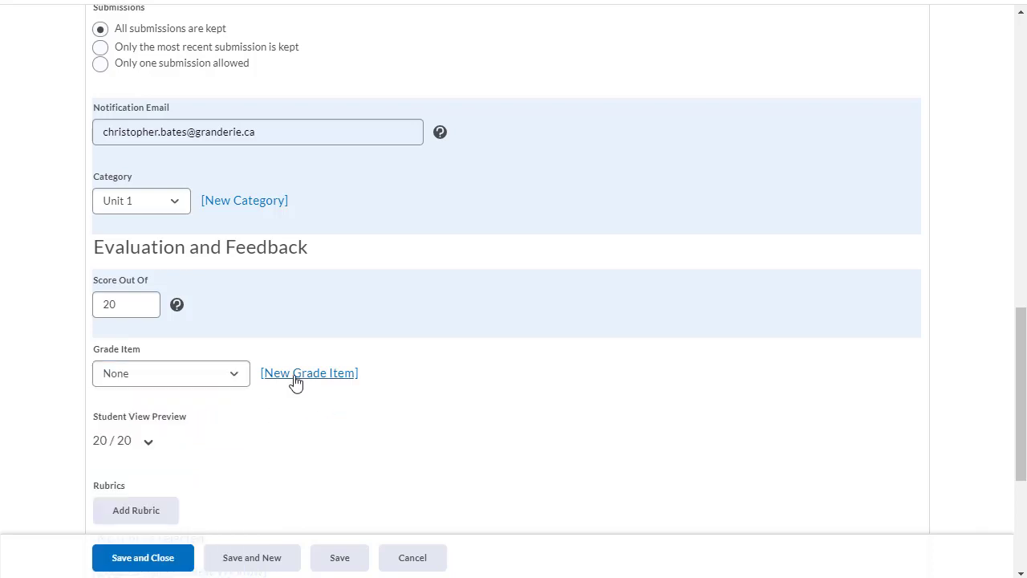
click(235, 381)
click(214, 425)
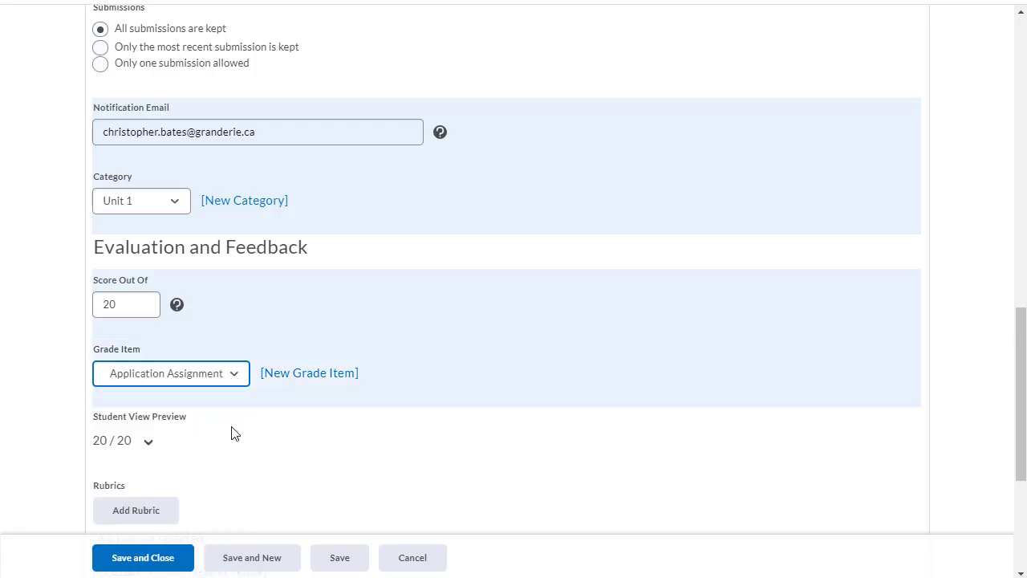
click(143, 557)
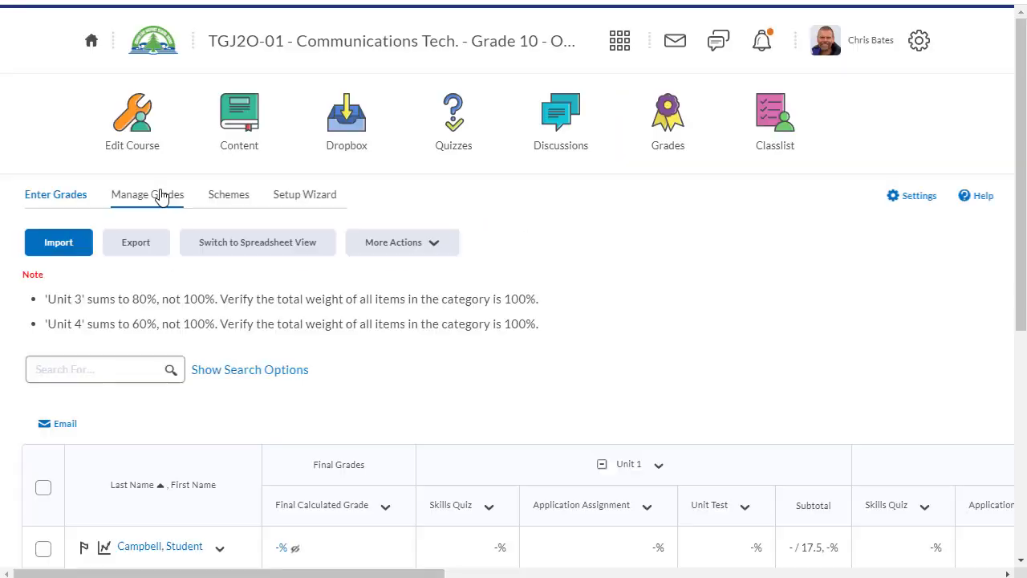
- Review Manage Grades, confirming Unit 1's Application Assignment now shows a Dropbox association
click(156, 195)
scroll(607, 310, down, 4)
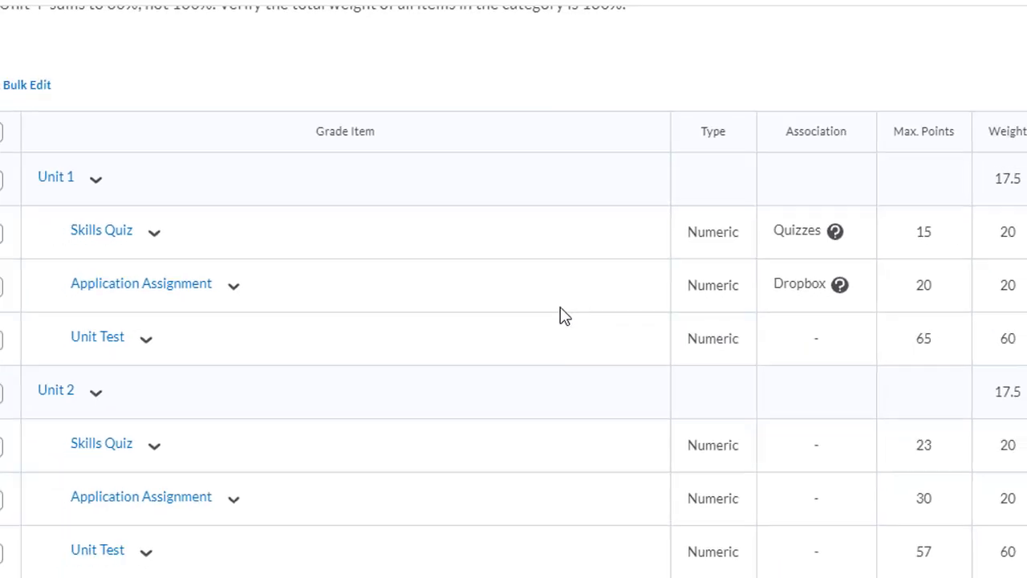
scroll(382, 354, down, 2)
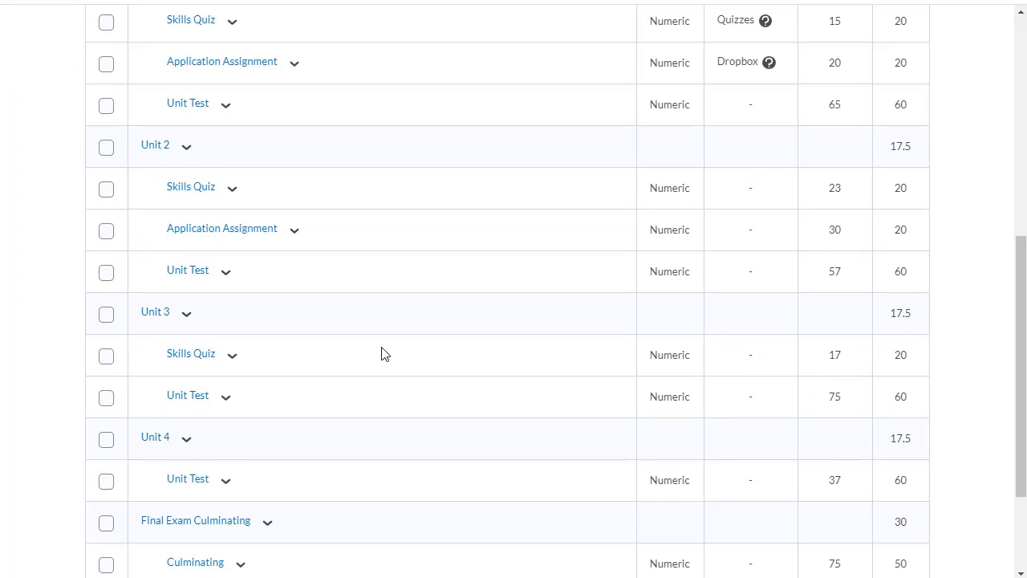
scroll(382, 354, up, 1)
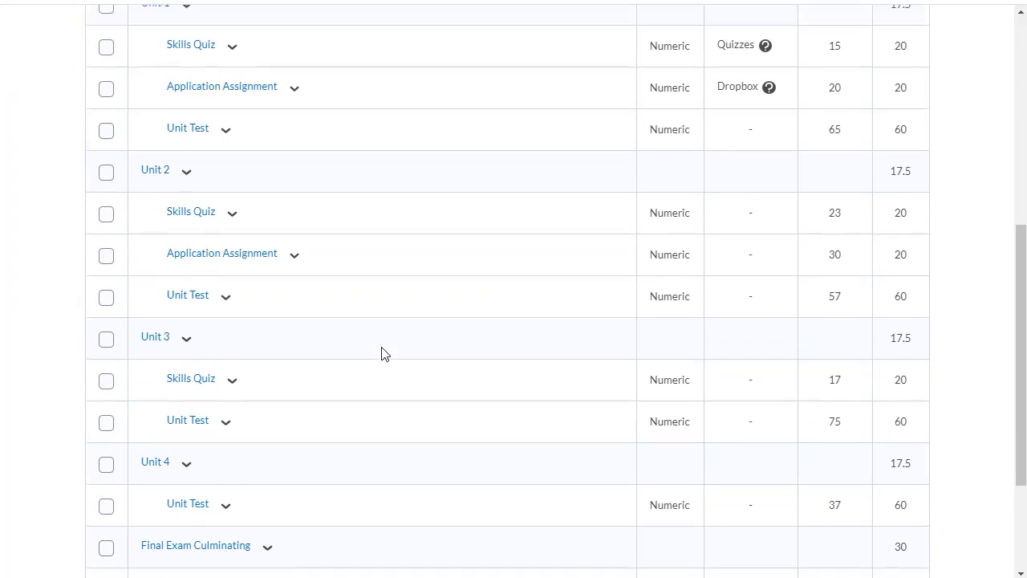
scroll(383, 354, down, 2)
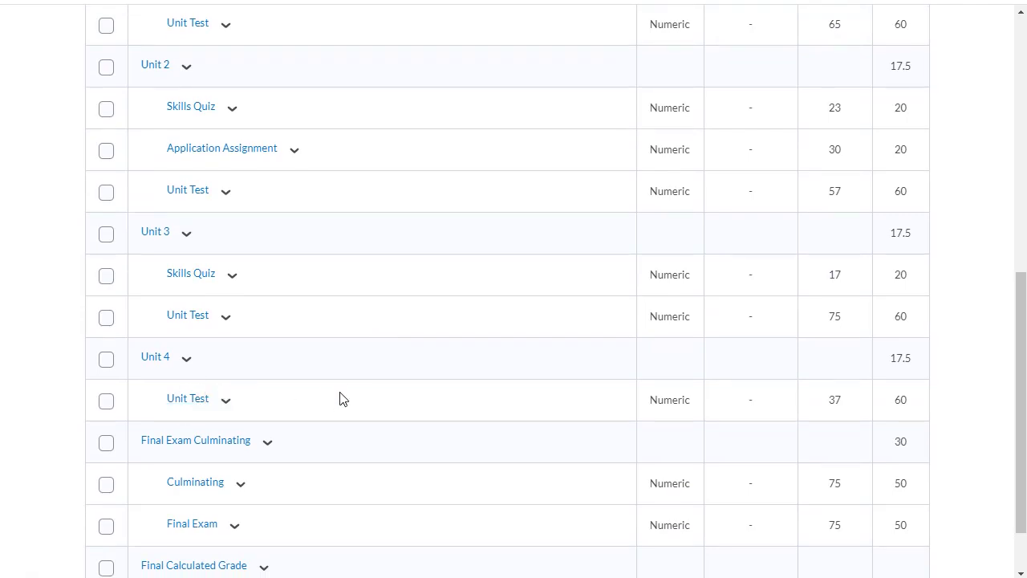
scroll(341, 399, up, 7)
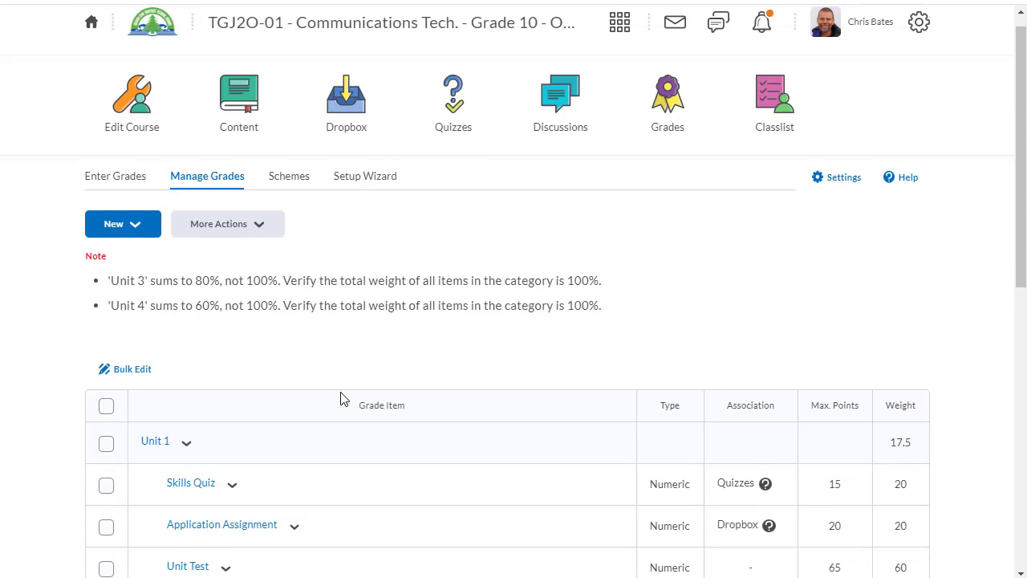
- Create a new quiz named 'Skills Quiz Unit 4'
click(463, 127)
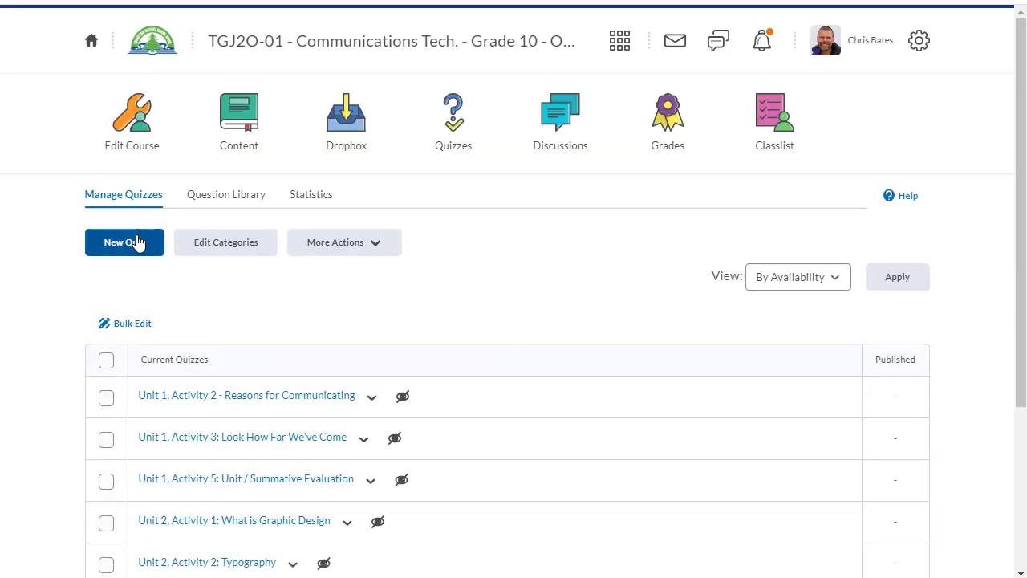
click(131, 245)
click(230, 377)
text(Skills Qui)
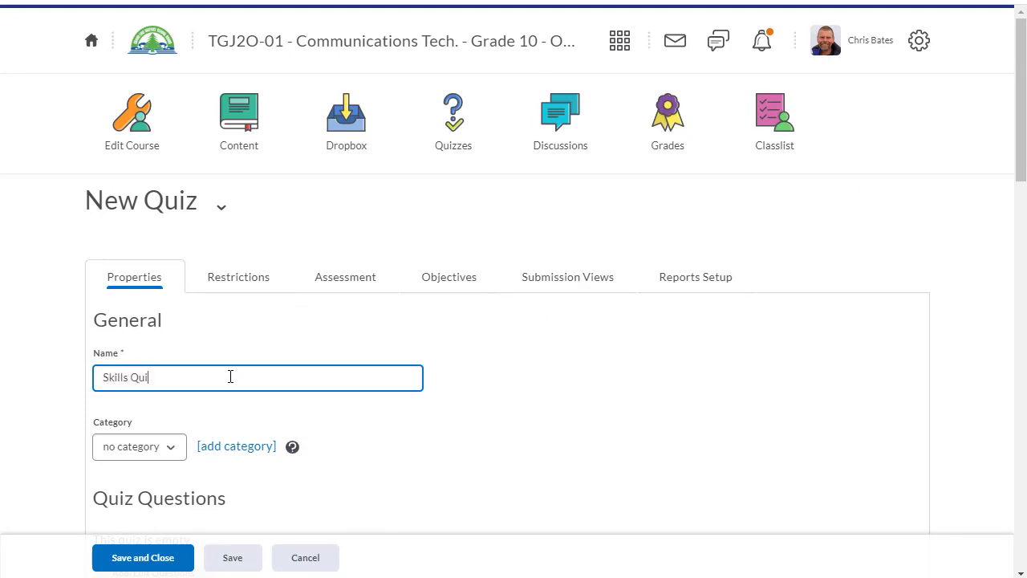
text(z Unit 4)
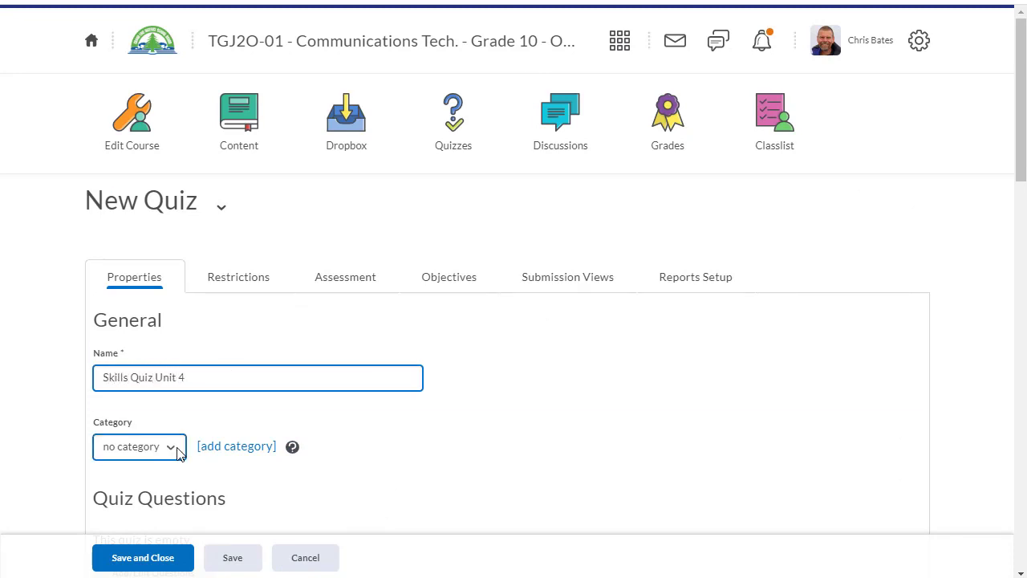
click(174, 447)
scroll(421, 447, down, 2)
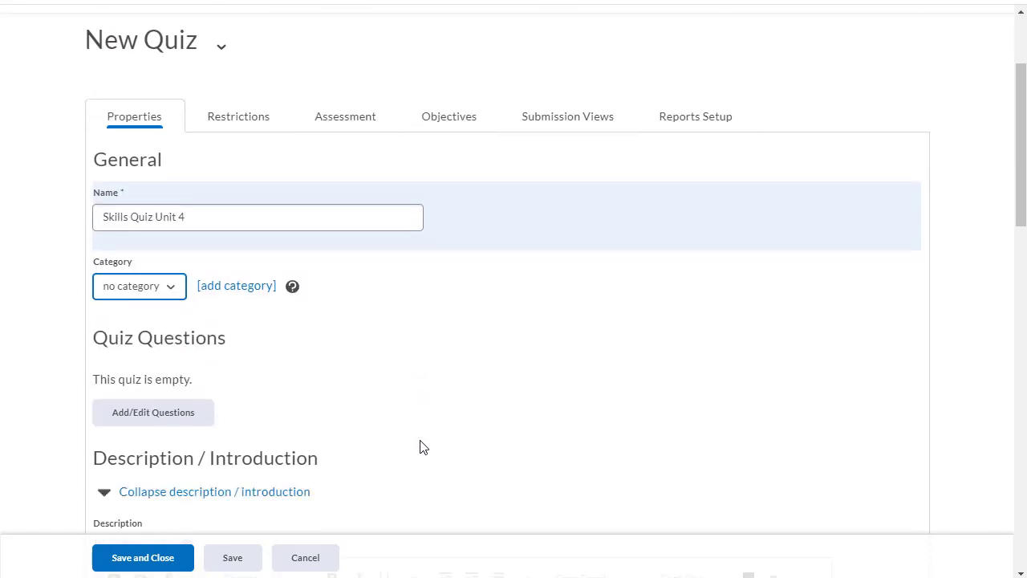
- Turn on automatic grading and check the grade item list without linking one
click(354, 120)
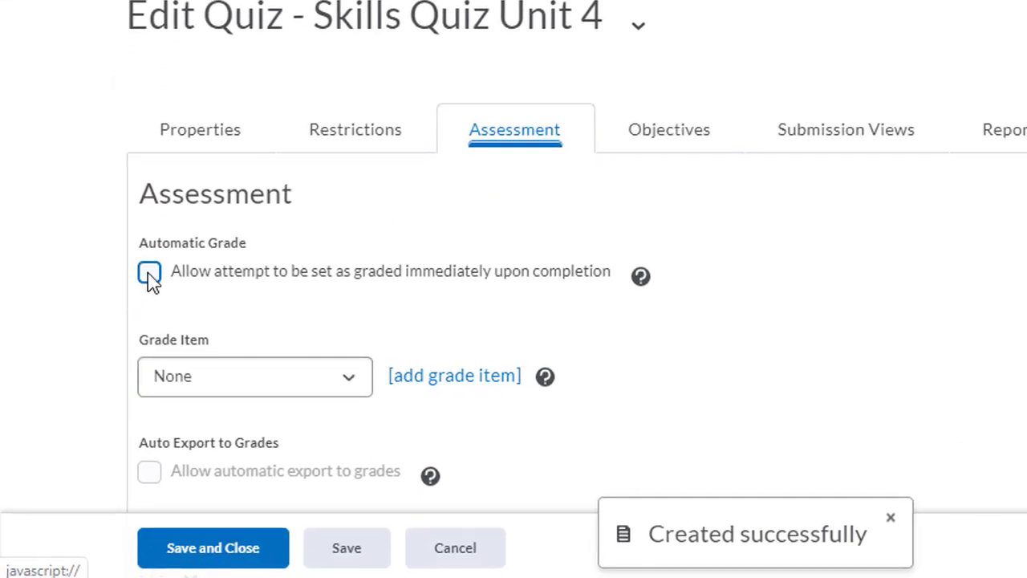
click(149, 273)
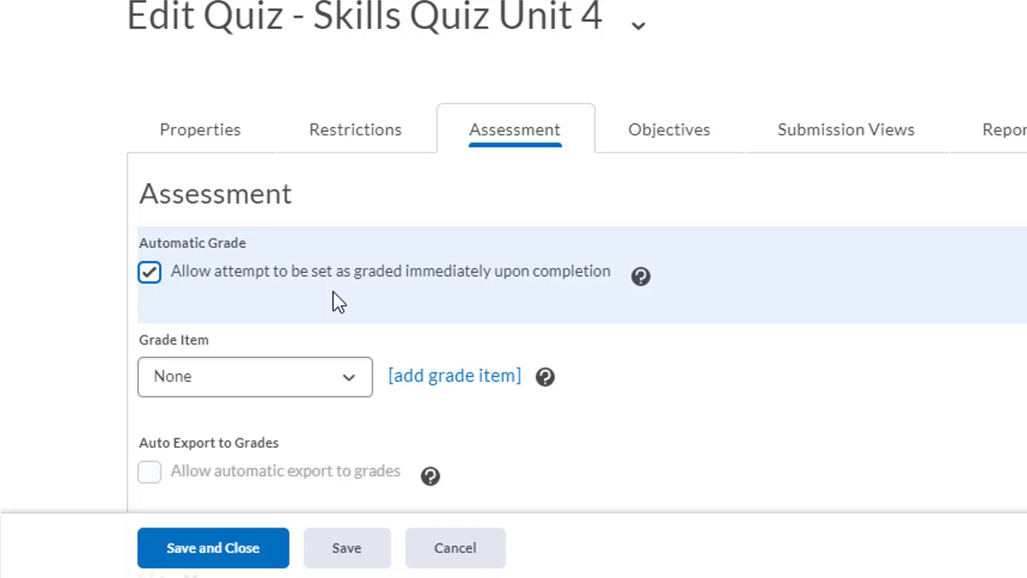
scroll(335, 300, down, 1)
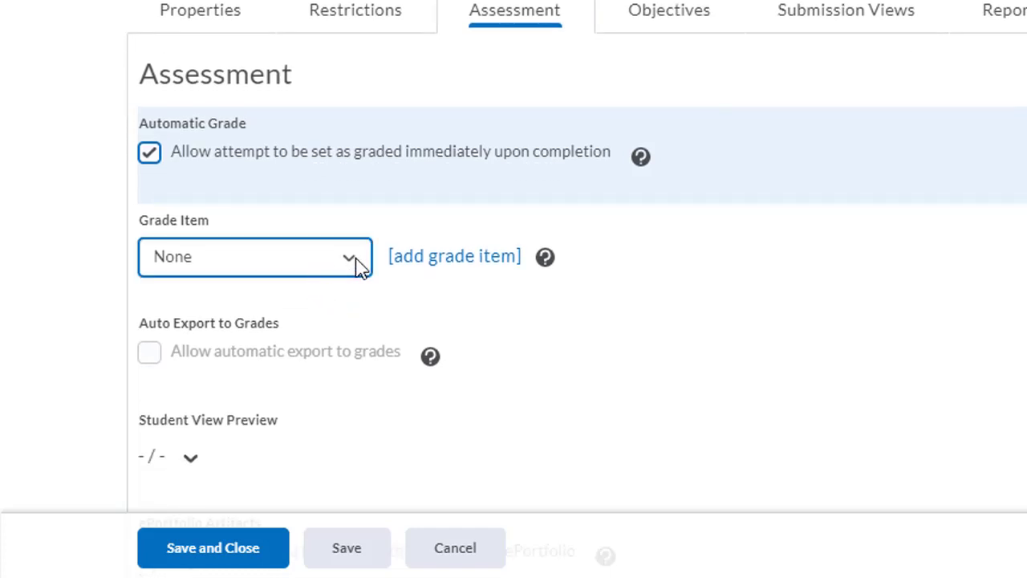
click(356, 264)
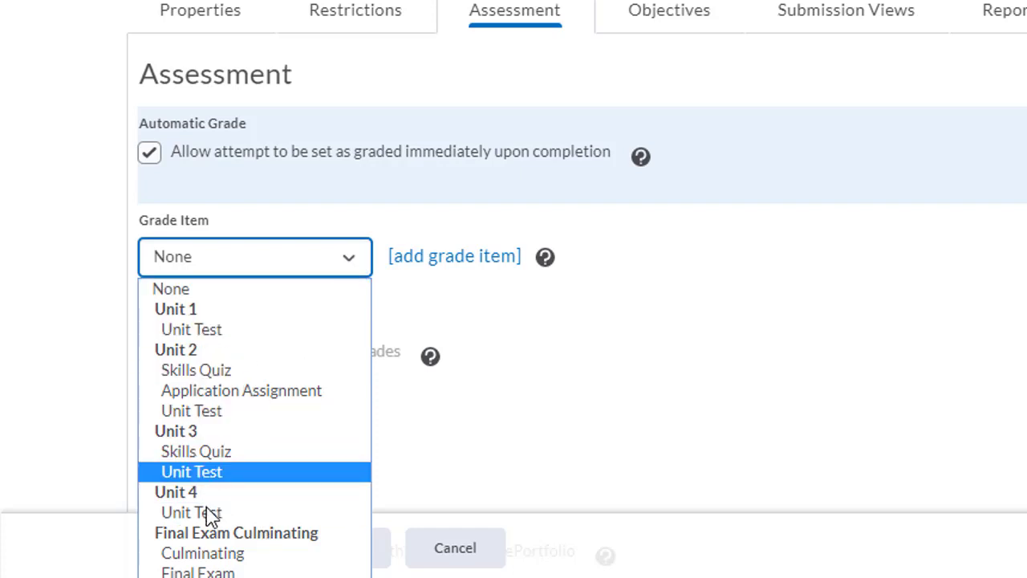
click(633, 346)
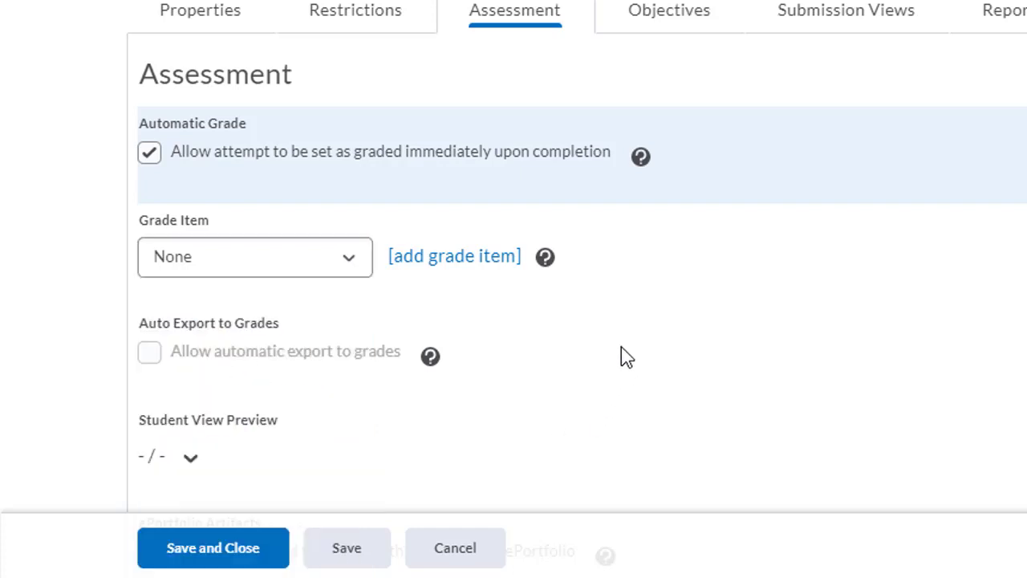
- Create a new grade item named 'Skills Quiz' in the Unit 4 category
click(452, 257)
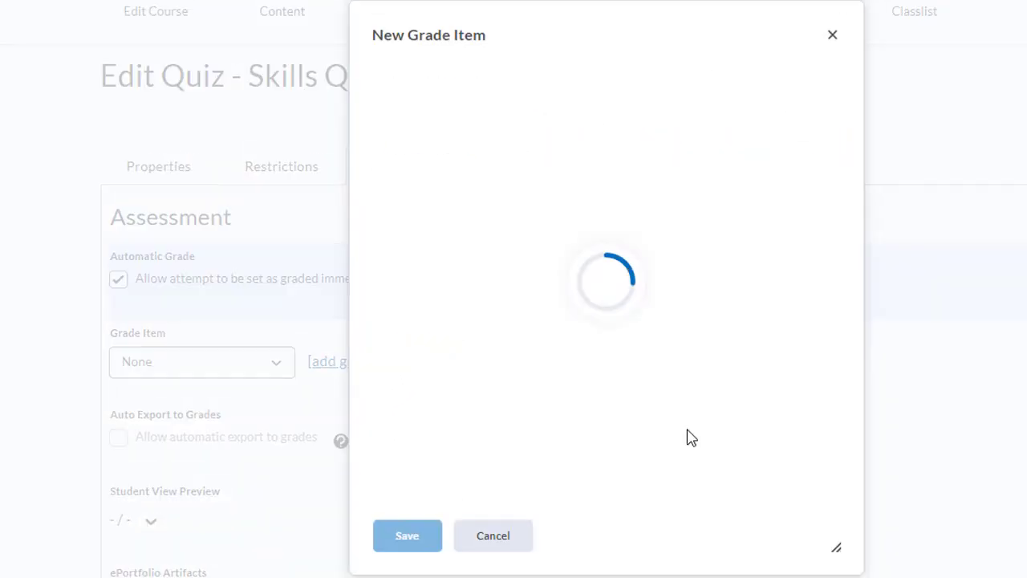
click(437, 230)
text(Skills)
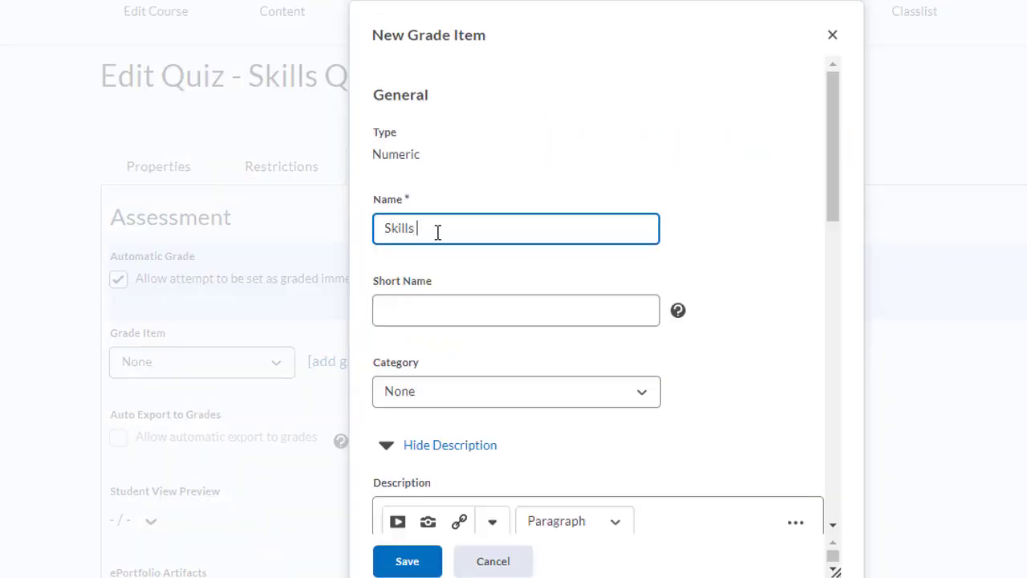
text( Quiz)
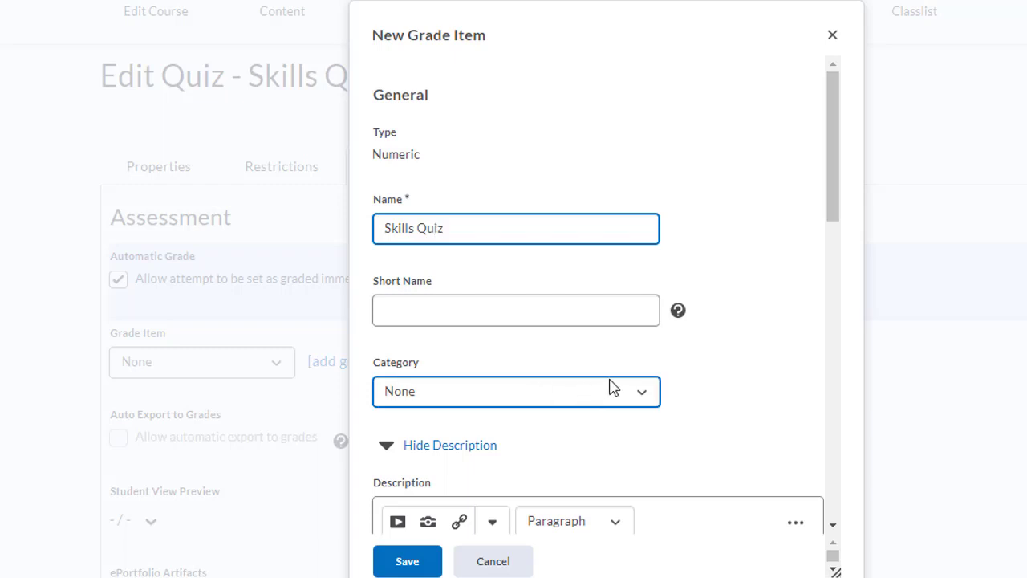
click(646, 399)
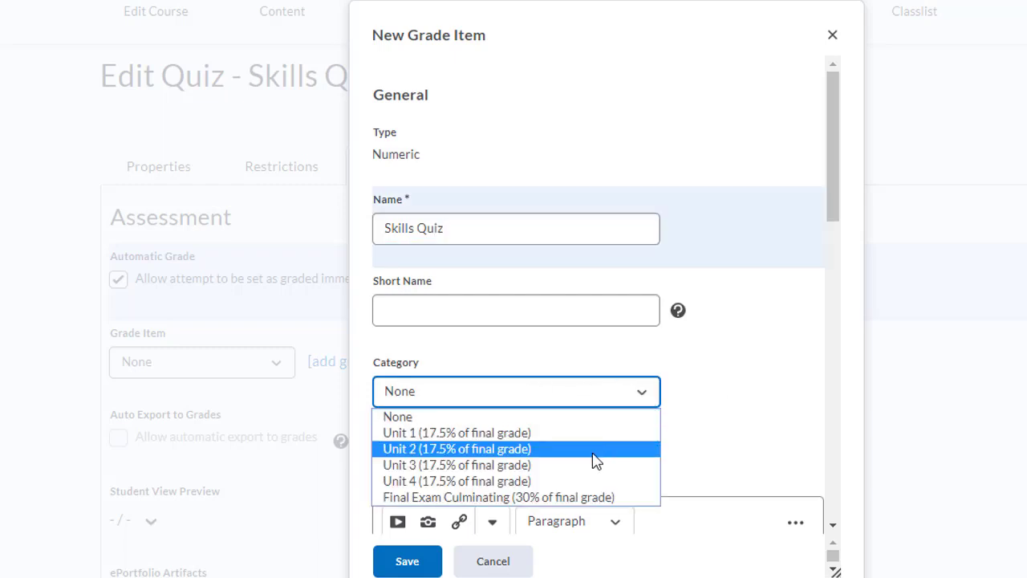
click(531, 481)
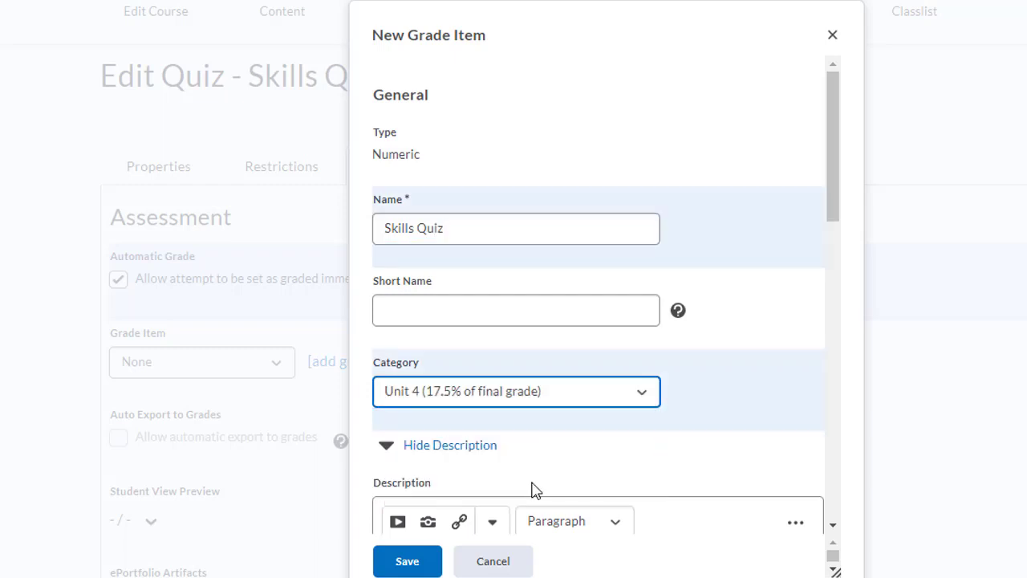
- Set the grade item to 15 maximum points and weight 20, then save it
scroll(709, 400, down, 4)
scroll(709, 399, down, 3)
click(415, 233)
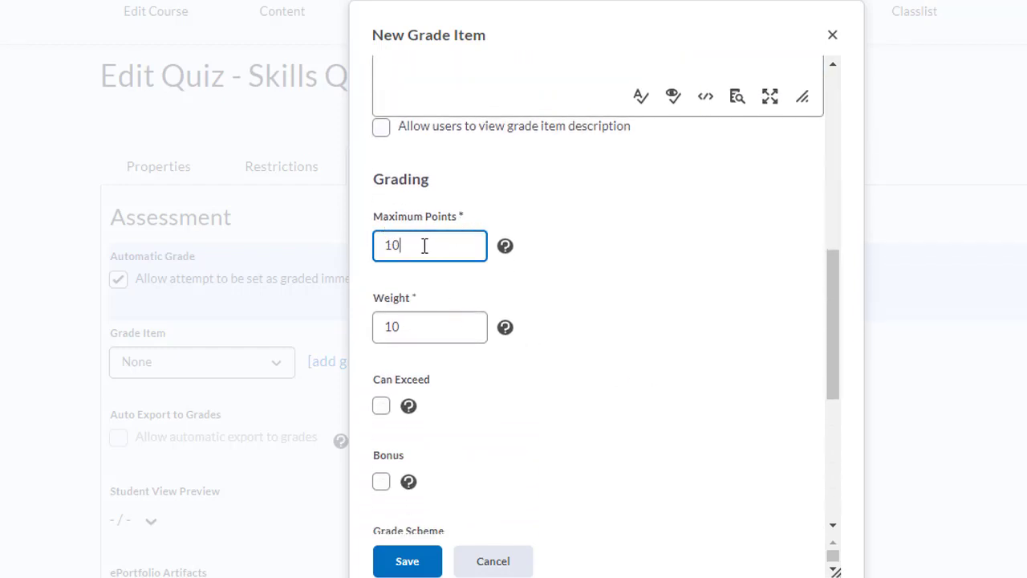
drag(423, 245, 360, 268)
text(15)
drag(410, 332, 359, 346)
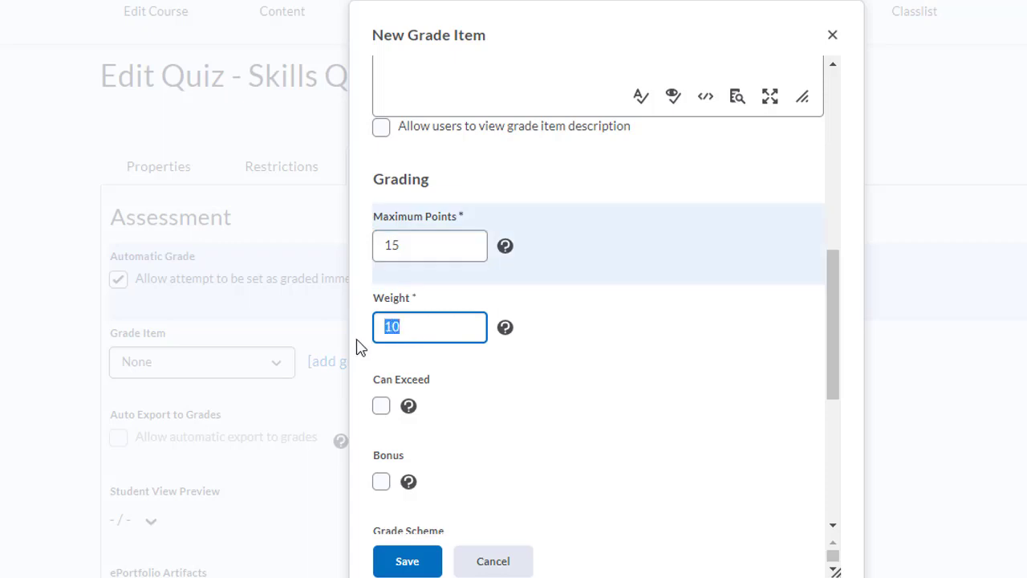
text(20)
click(407, 562)
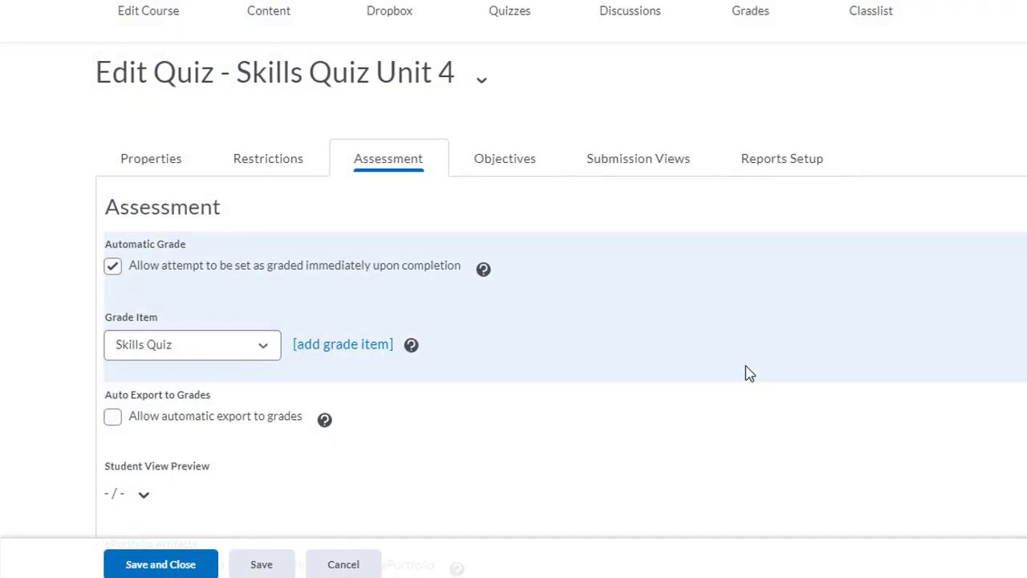
- Save the quiz and verify Unit 4's Skills Quiz (15 points, weight 20) in Manage Grades
click(156, 562)
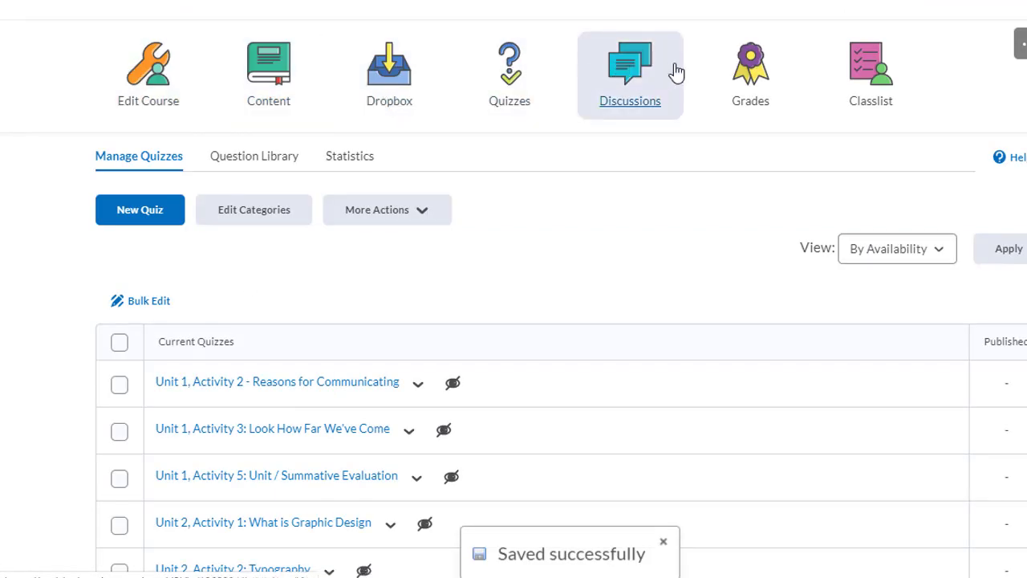
click(728, 69)
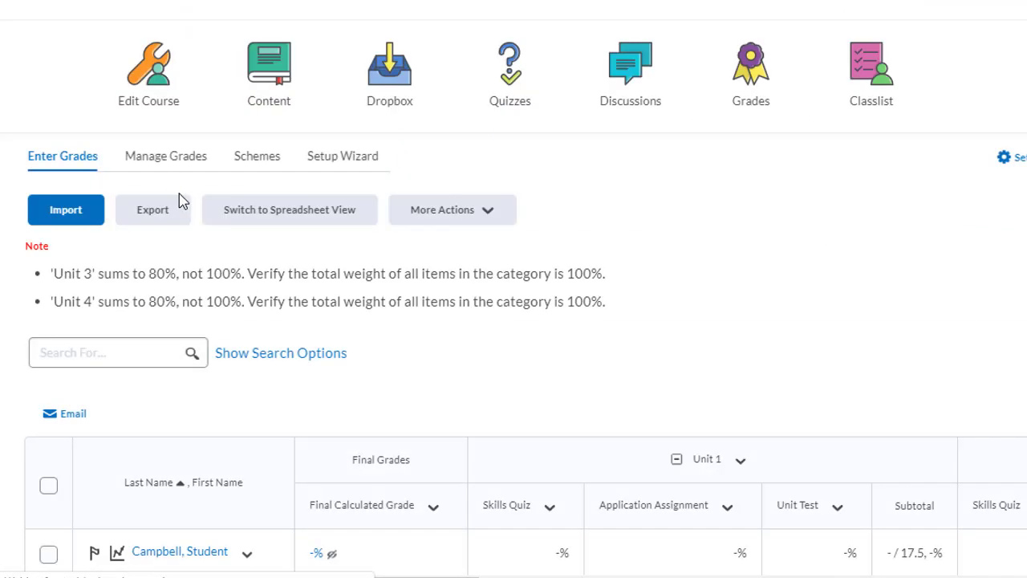
click(172, 157)
scroll(493, 319, down, 5)
scroll(492, 318, down, 4)
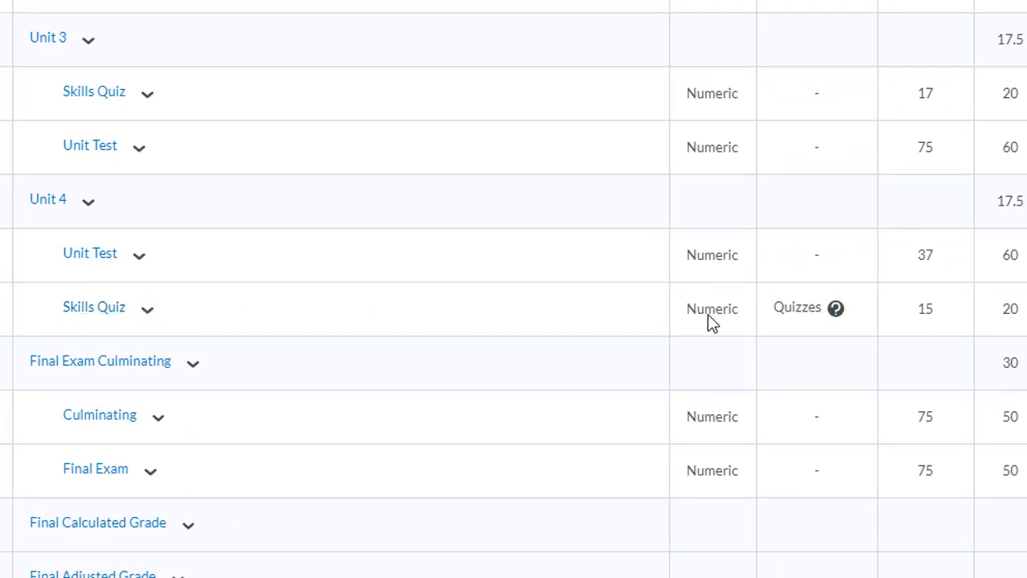
scroll(374, 248, up, 5)
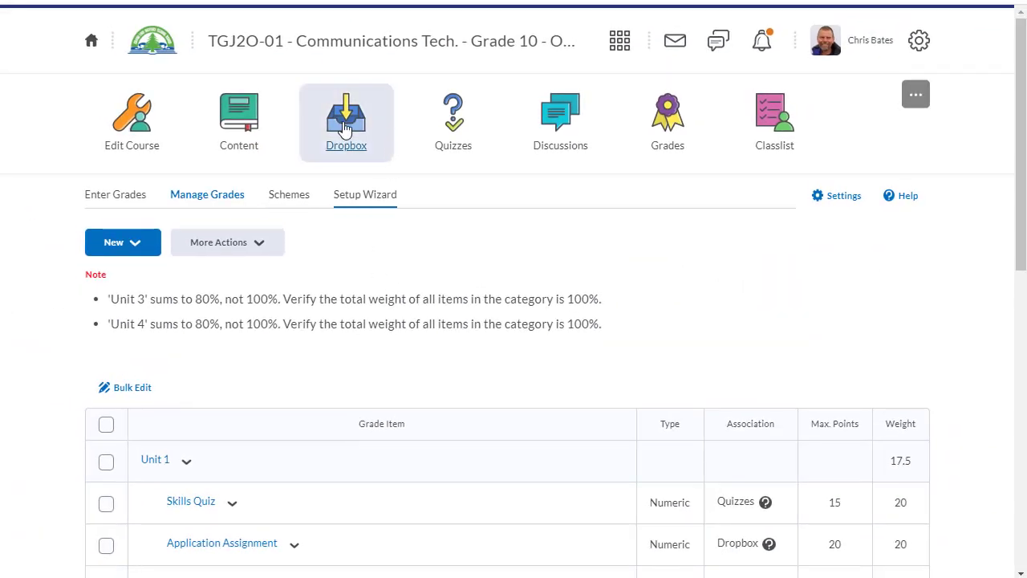
- Start a new Application Assignment dropbox folder filed under Unit 4
click(136, 265)
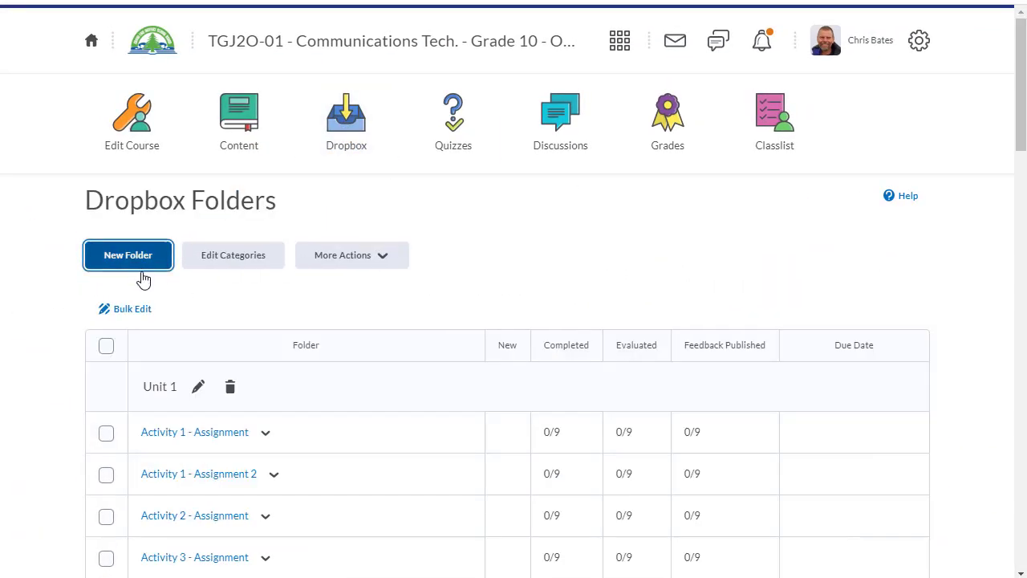
click(233, 349)
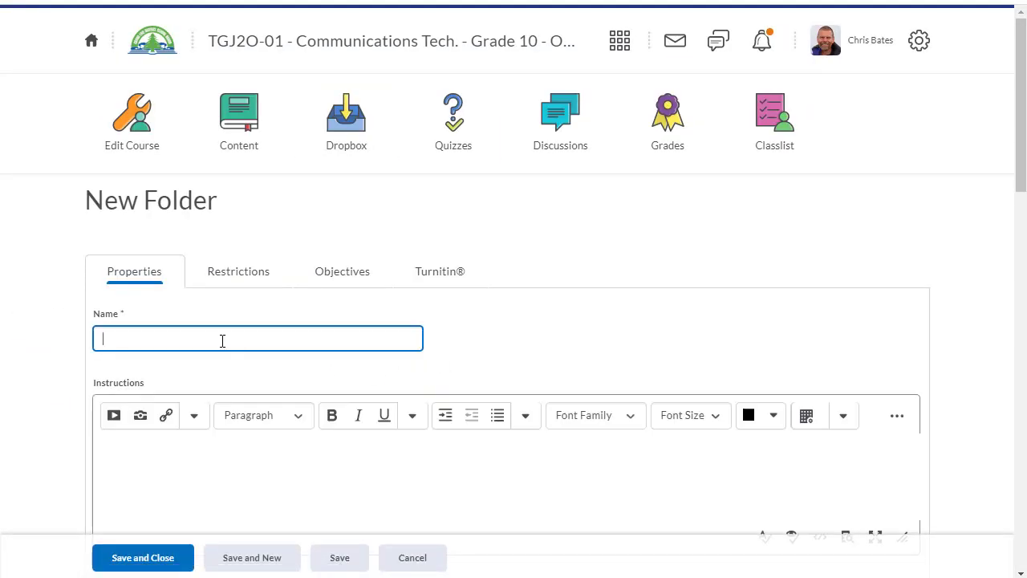
text(Application Assignment Unit 4)
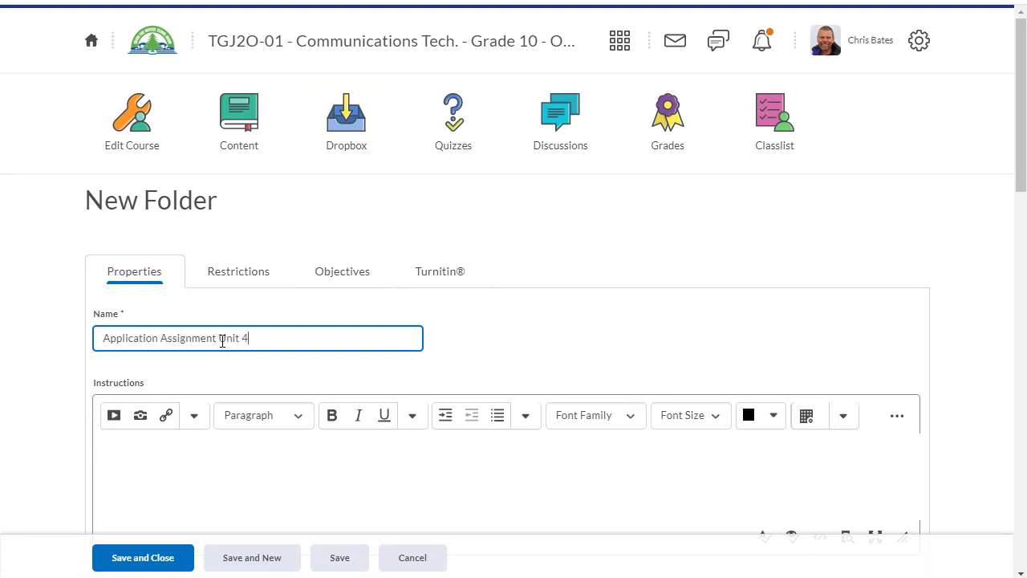
scroll(299, 303, down, 12)
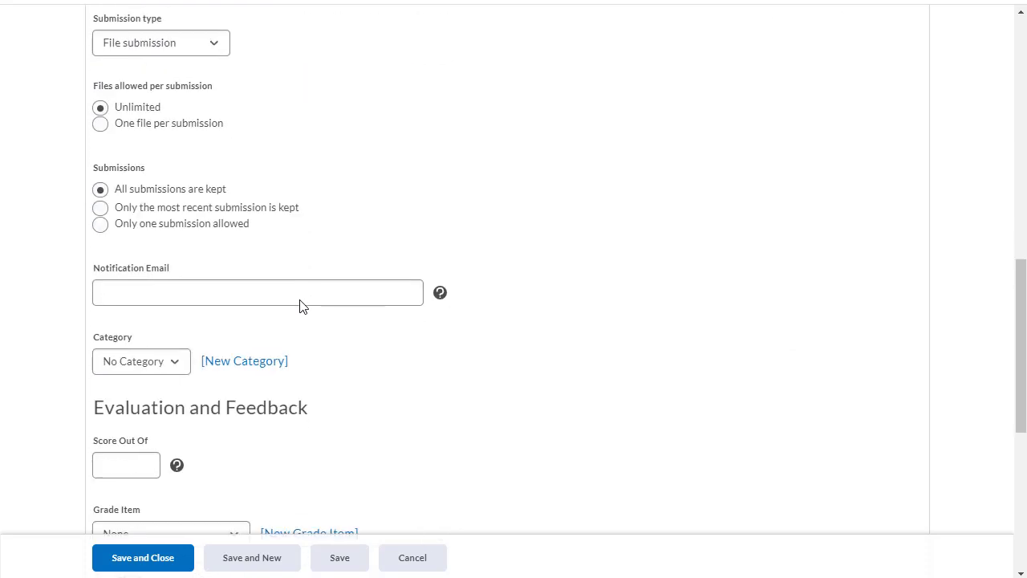
scroll(296, 303, down, 1)
click(171, 202)
click(133, 276)
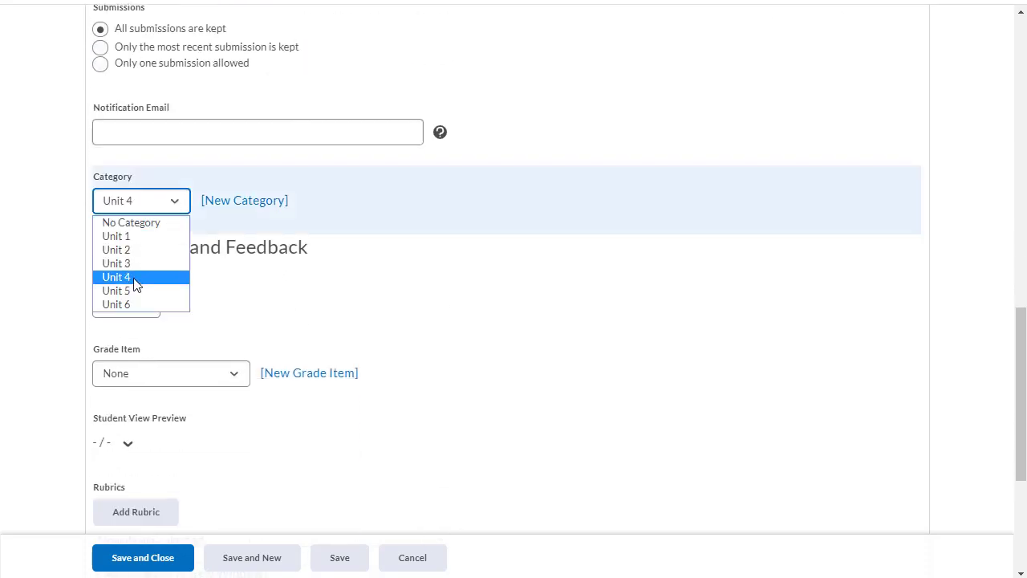
- Score the folder out of 25 and begin a new grade item for it
click(125, 305)
text(25)
click(163, 373)
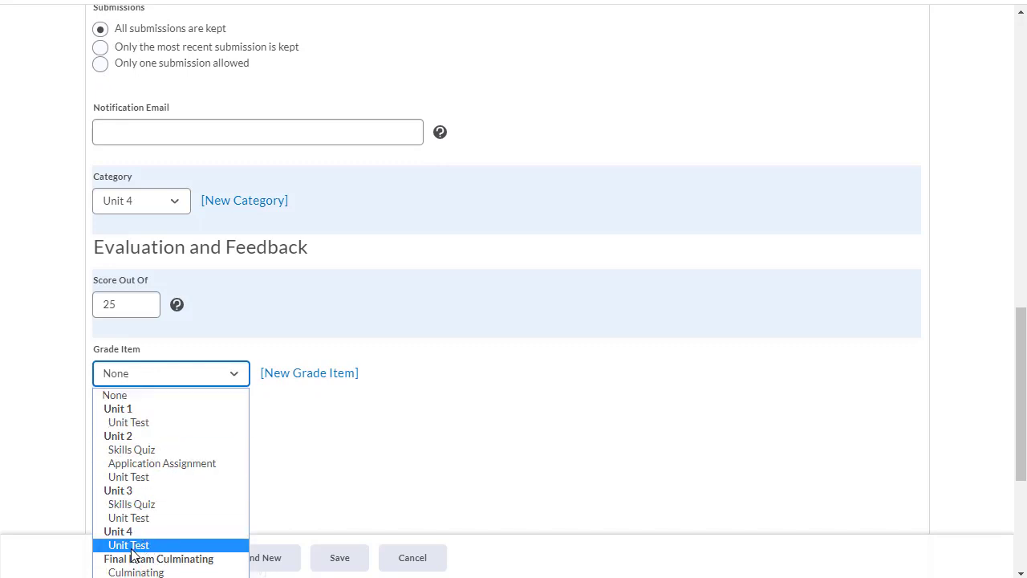
click(333, 432)
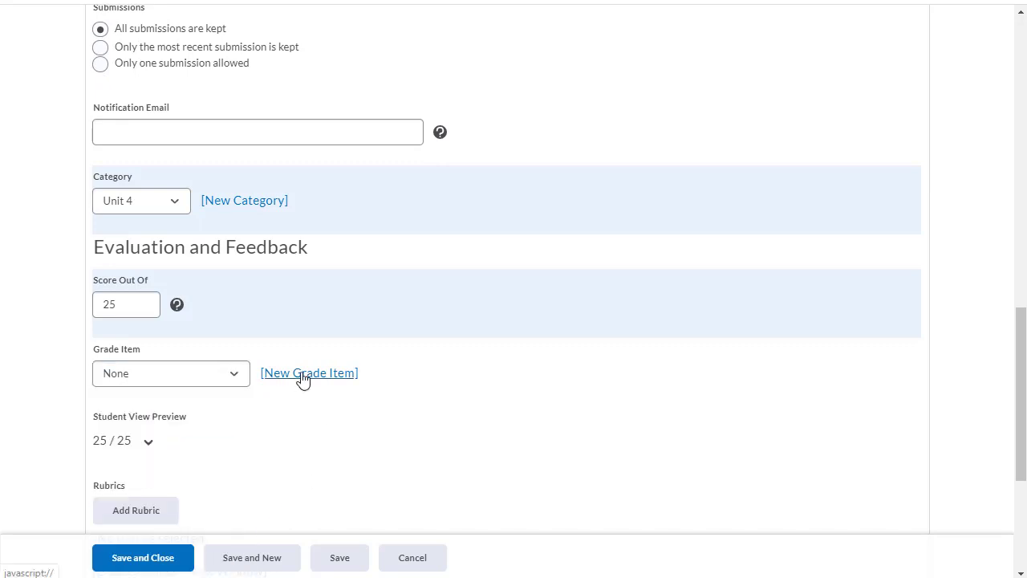
click(302, 379)
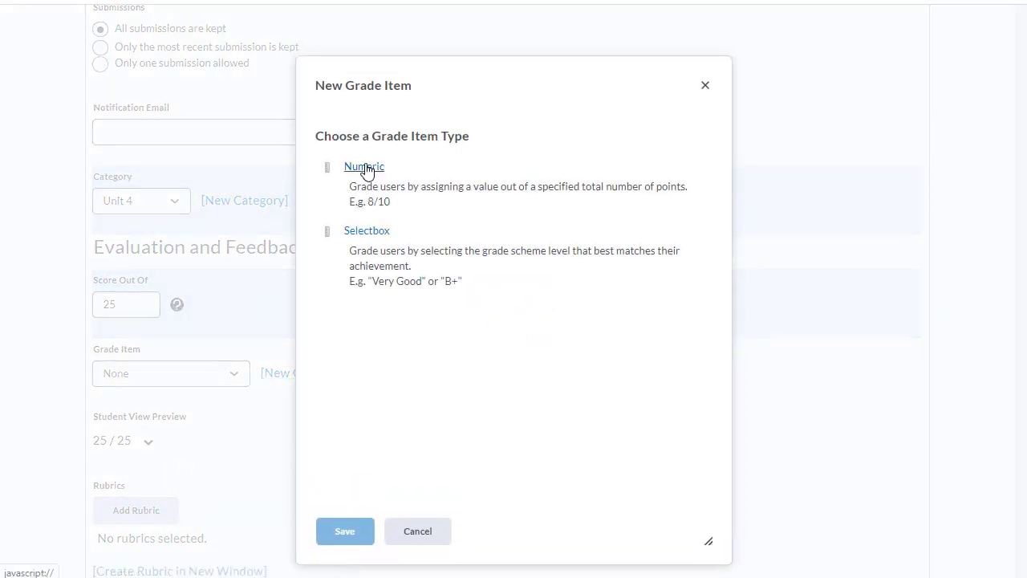
- Create a numeric grade item 'Application Assignment' with no category and link it to the folder
click(366, 168)
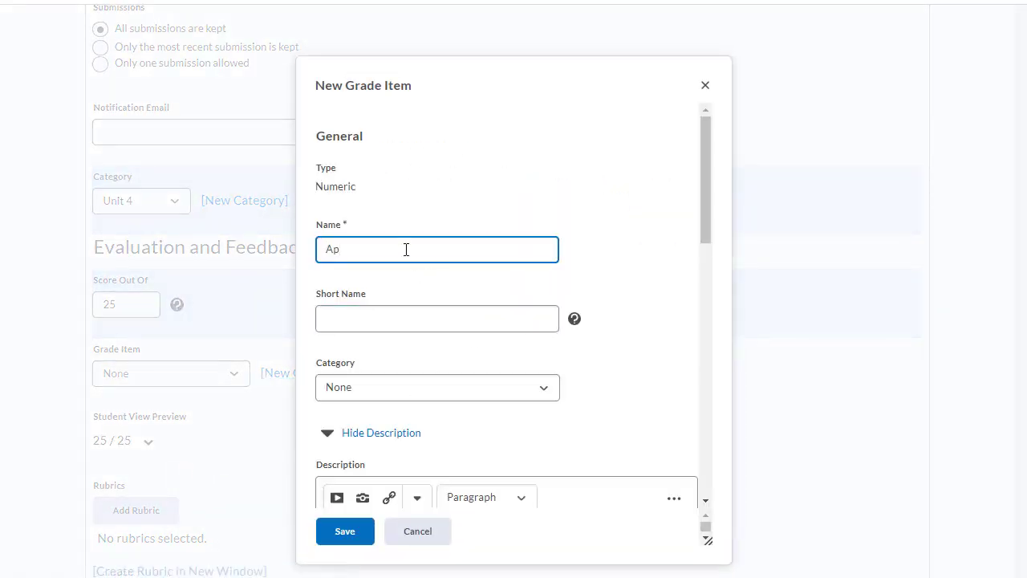
text(Application Assignment)
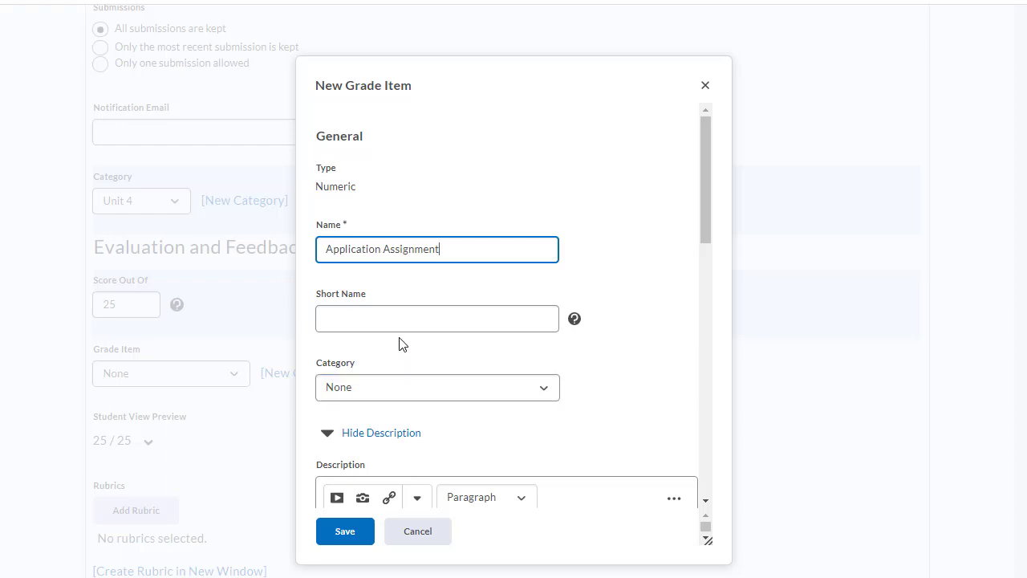
click(406, 388)
scroll(502, 365, down, 2)
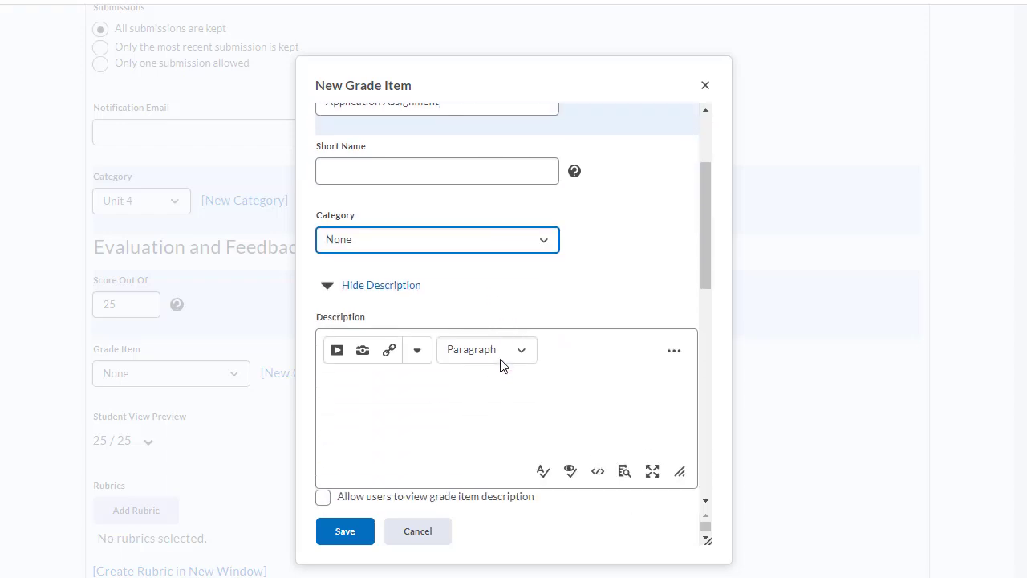
click(470, 234)
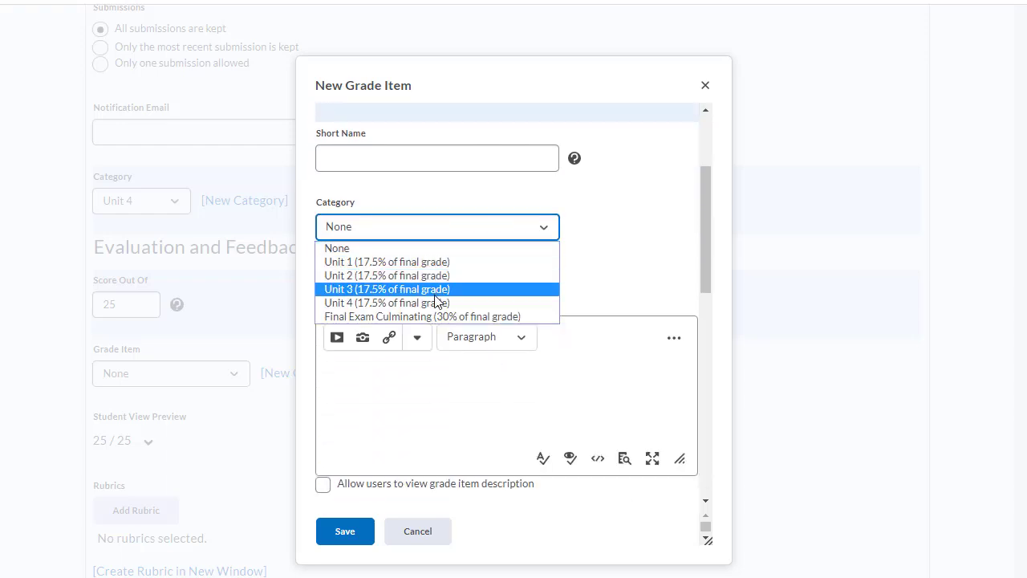
click(596, 213)
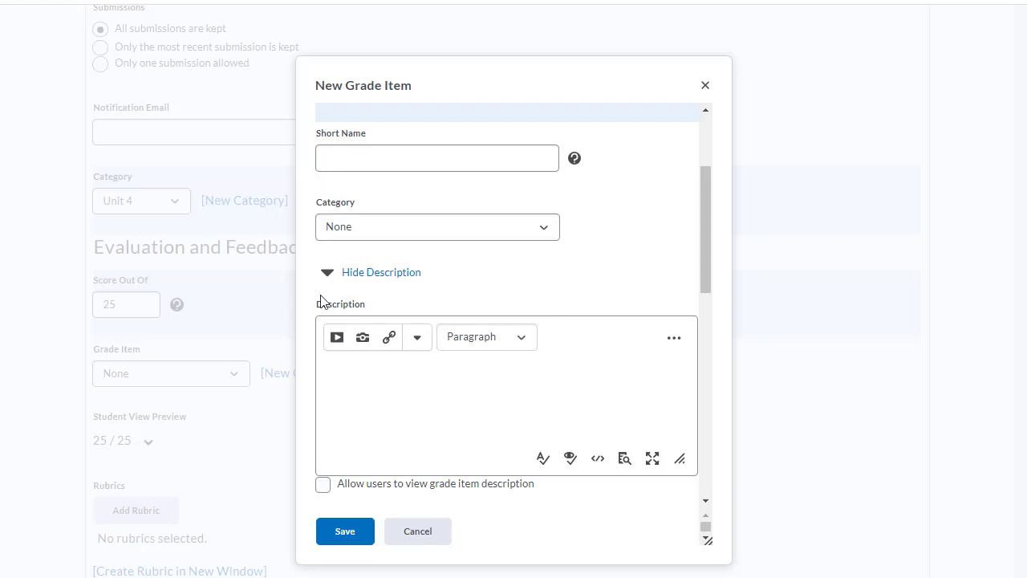
click(345, 532)
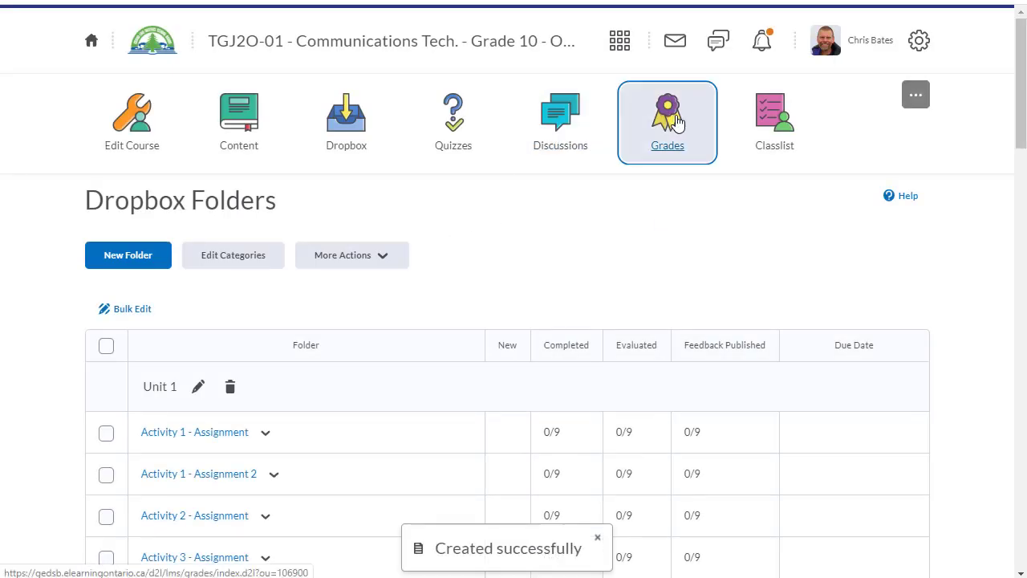
- Go to Grades > Manage Grades and scroll down to Application Assignment below Final Exam Culminating
click(678, 120)
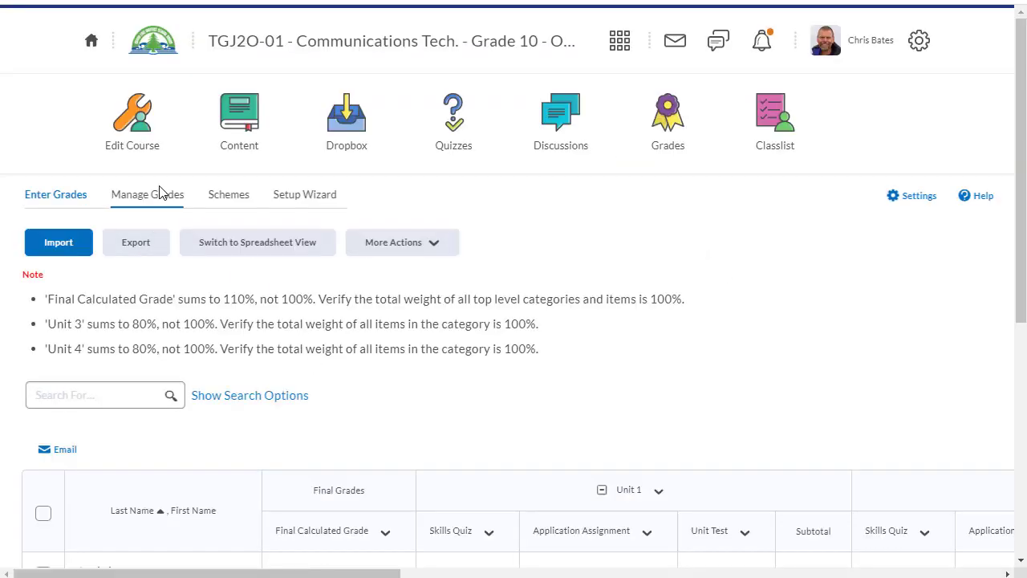
click(157, 197)
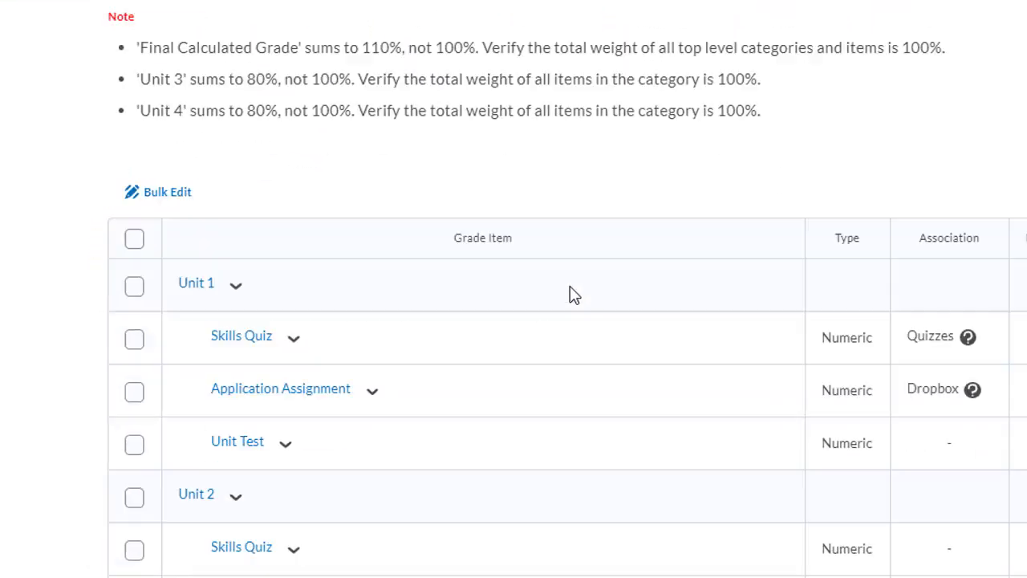
scroll(570, 288, down, 8)
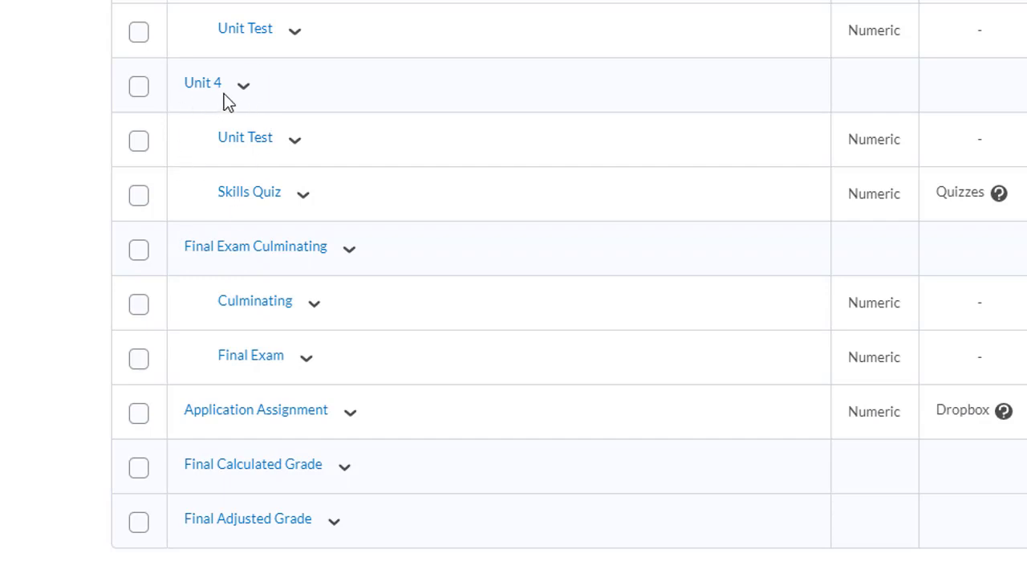
- Move the Application Assignment grade item into the Unit 4 category and save it
click(257, 424)
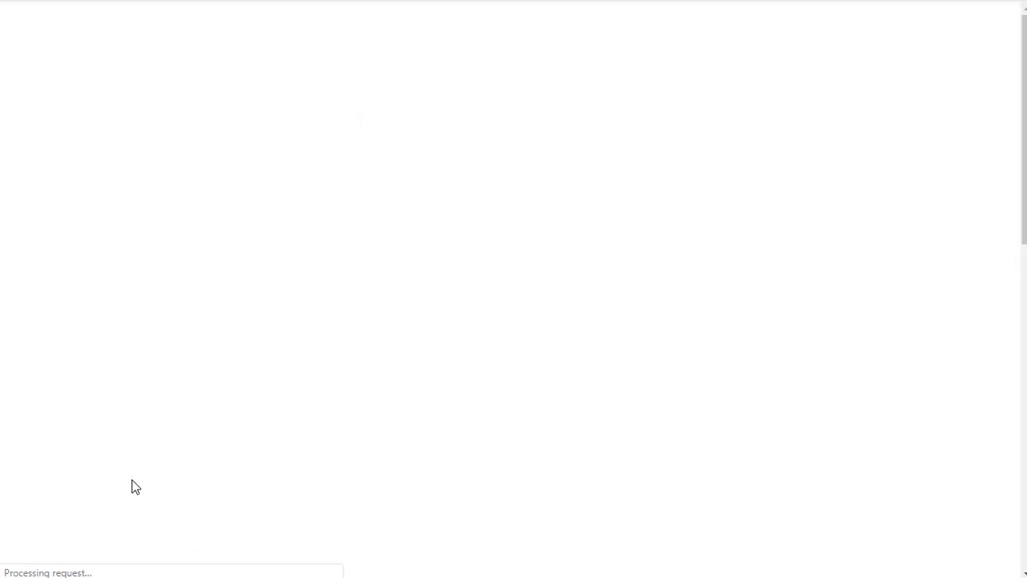
scroll(325, 368, down, 3)
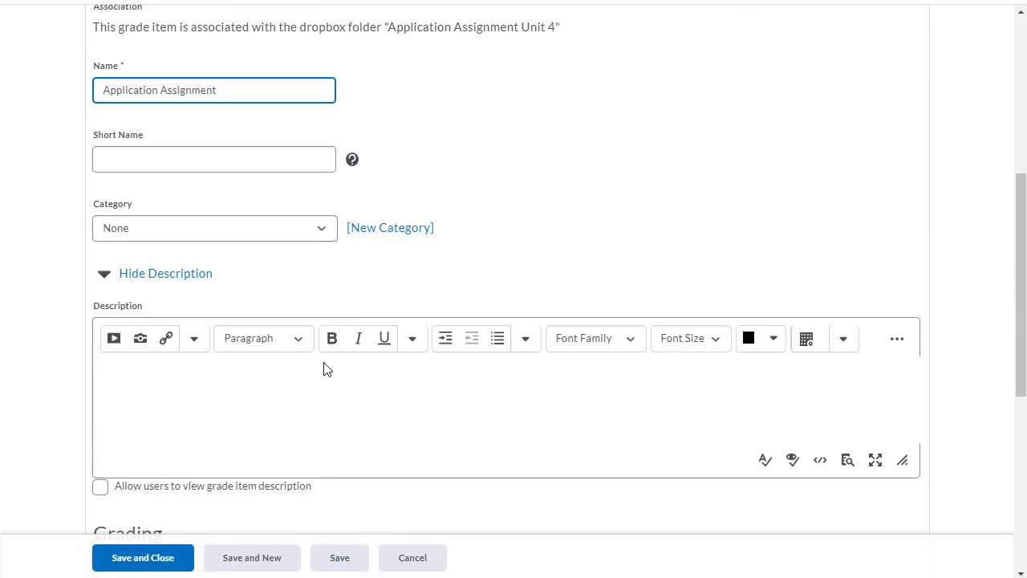
click(242, 227)
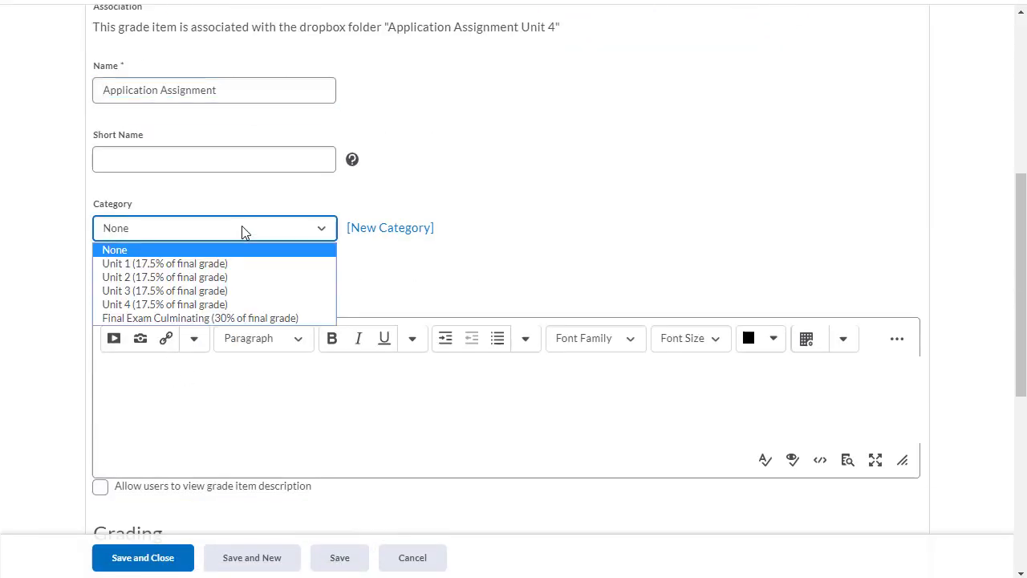
click(174, 303)
click(141, 557)
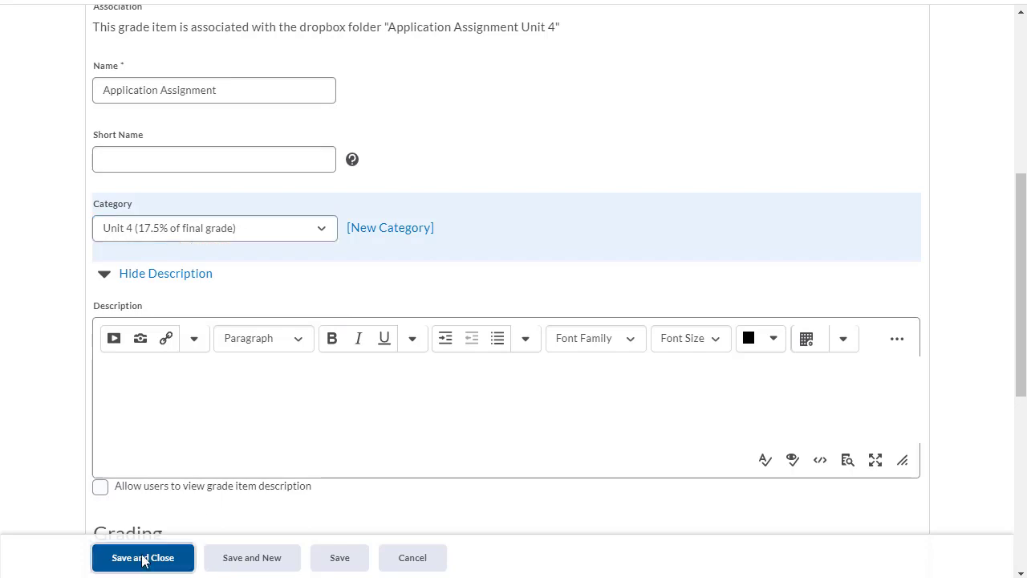
scroll(459, 328, down, 8)
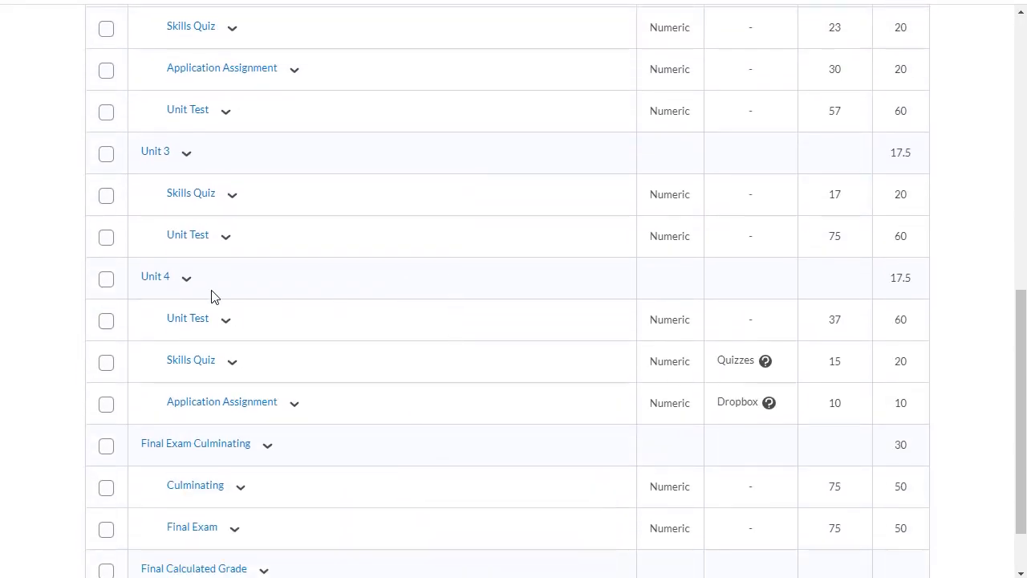
scroll(203, 268, up, 1)
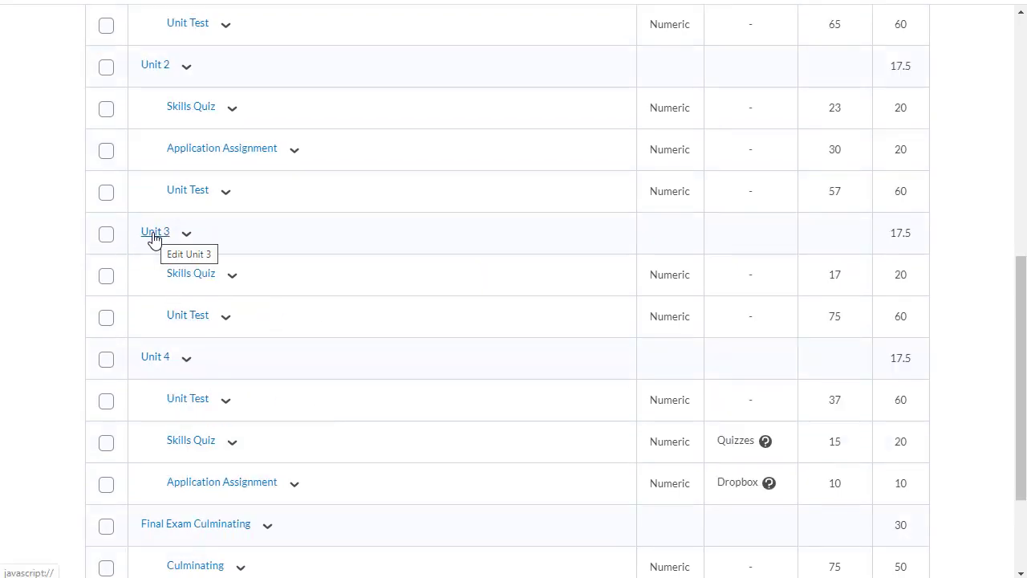
scroll(248, 278, up, 7)
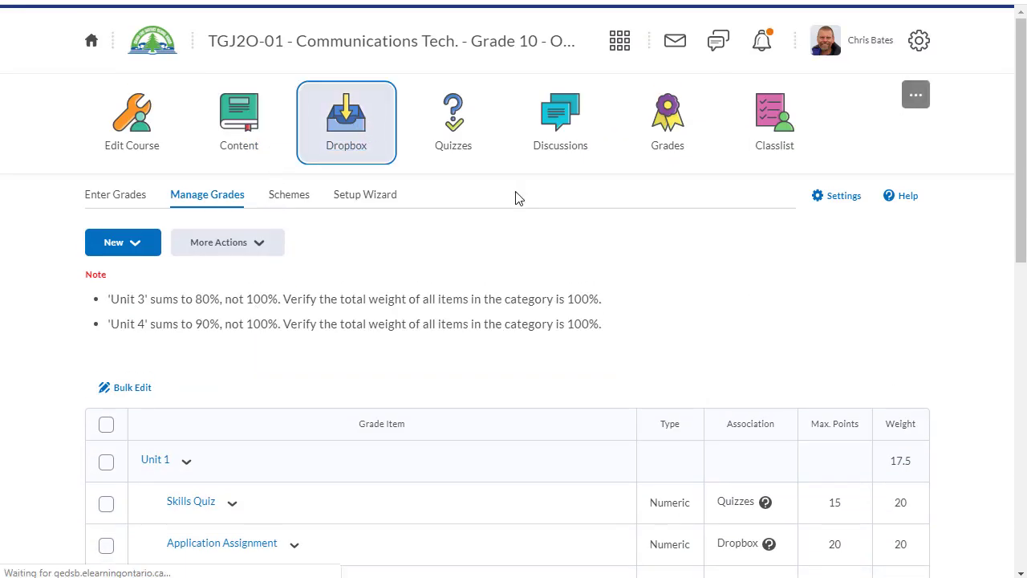
- Start another dropbox folder named 'A', placed in Unit 3 and scored out of 50
key(Return)
click(245, 329)
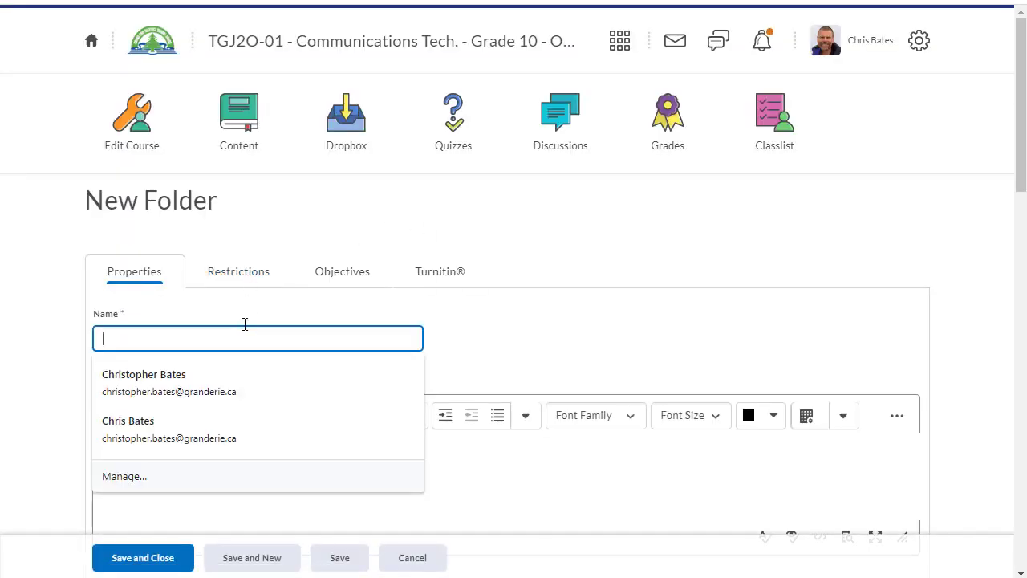
text(Application Assignment Unit 3)
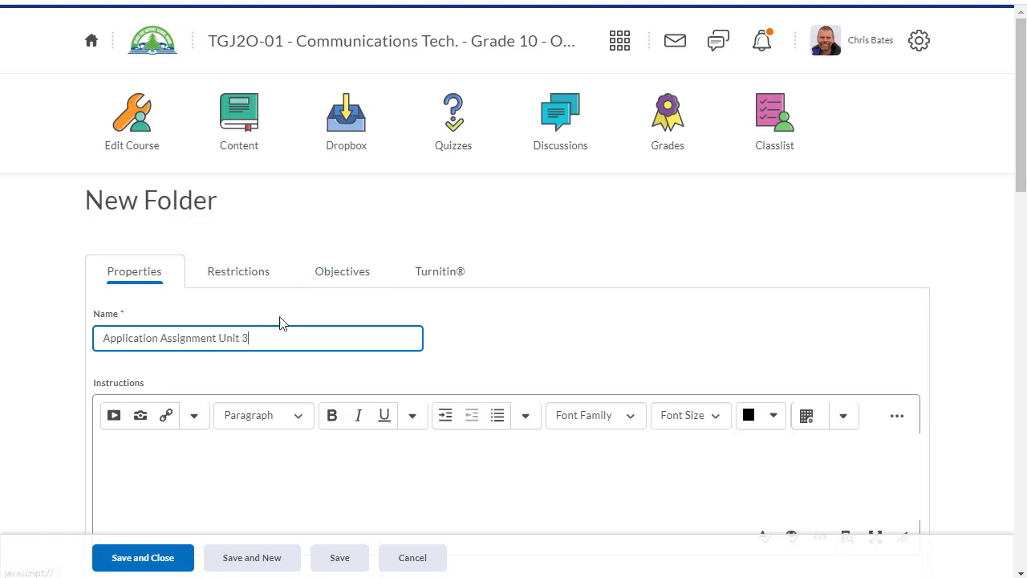
scroll(280, 321, down, 11)
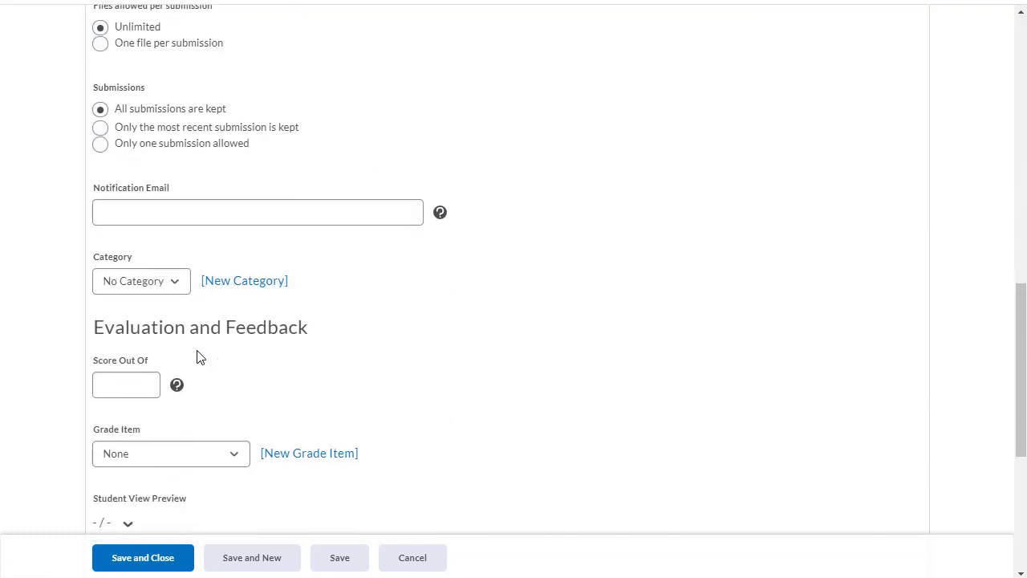
click(175, 281)
click(137, 343)
click(134, 385)
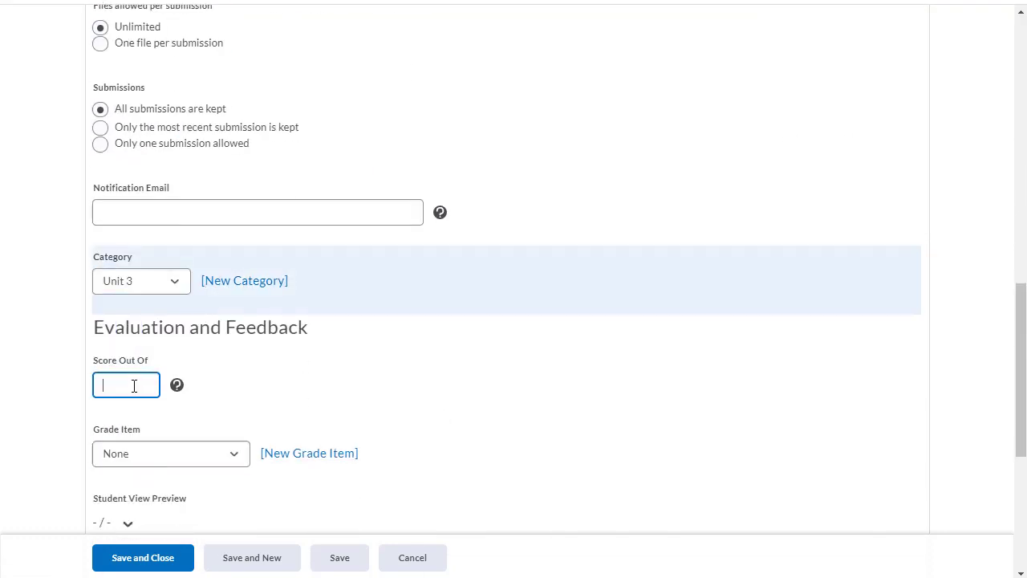
- Link the folder to a new numeric Unit 3 grade item 'Aplication Assignment' and save the folder
click(172, 454)
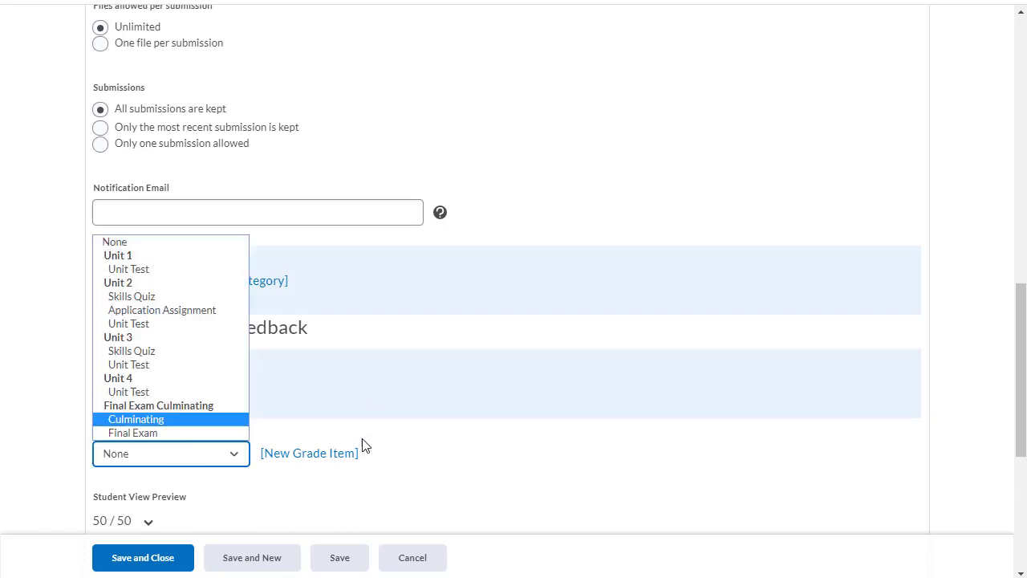
click(309, 453)
click(364, 166)
click(390, 248)
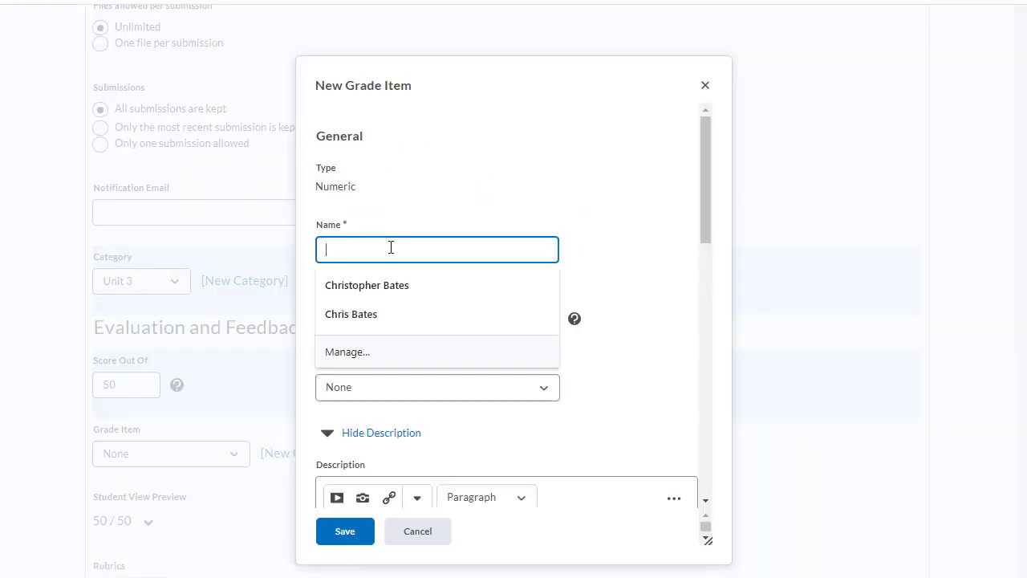
text(Aplication Assignment)
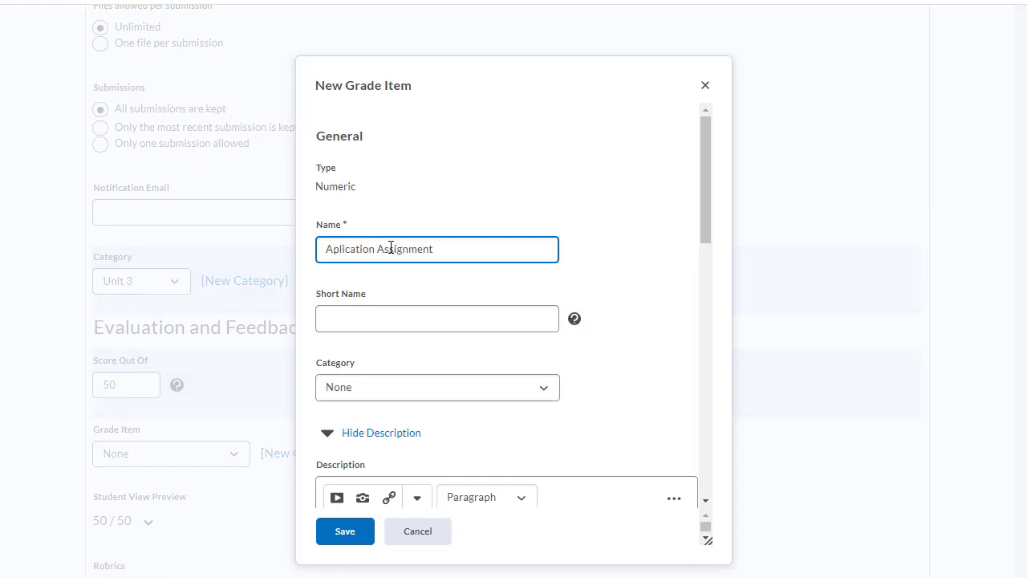
click(385, 388)
click(389, 447)
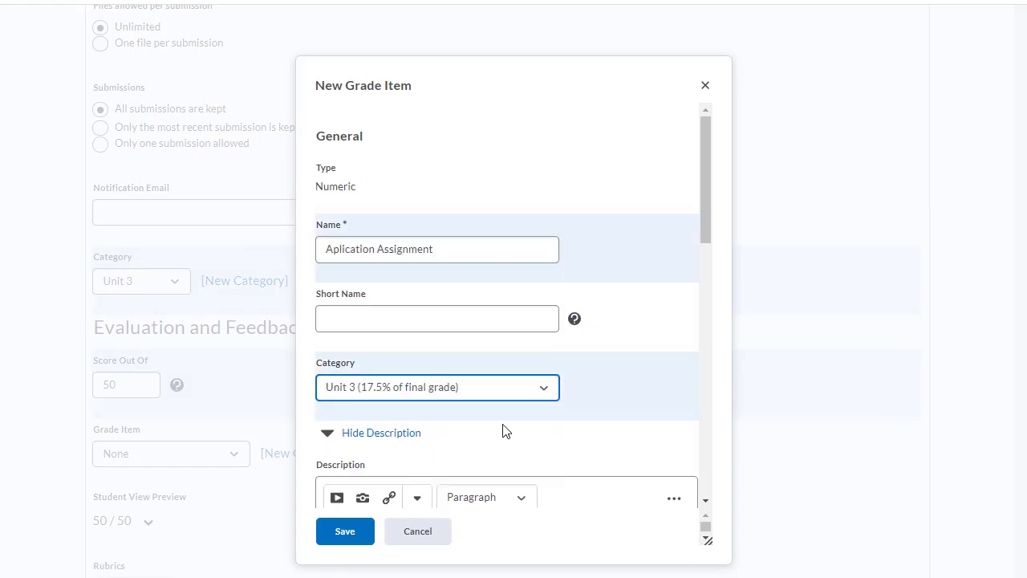
scroll(393, 518, down, 4)
click(345, 531)
click(146, 562)
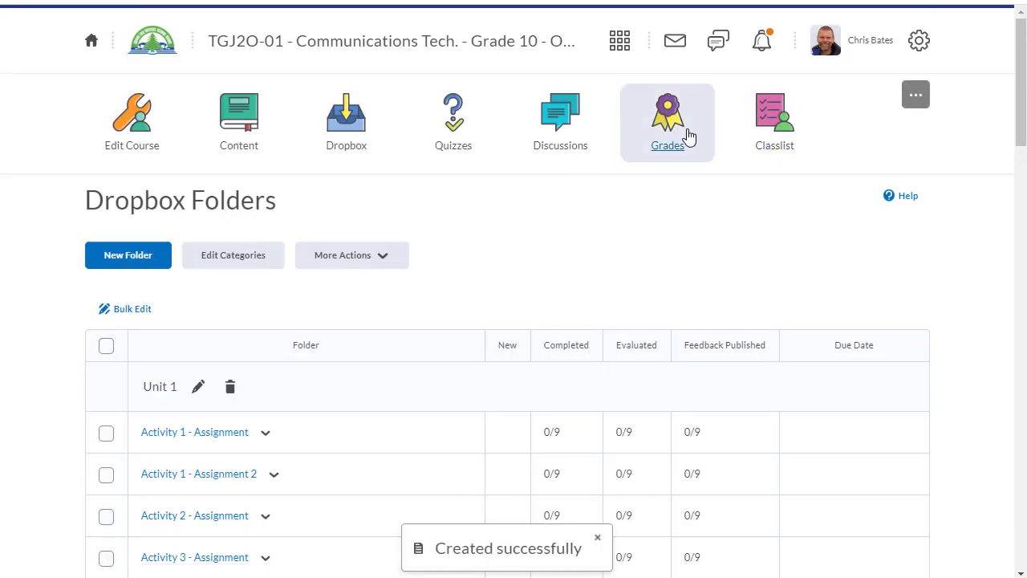
- Open Grades > Manage Grades and scroll to check Unit 3's Aplication Assignment
click(685, 135)
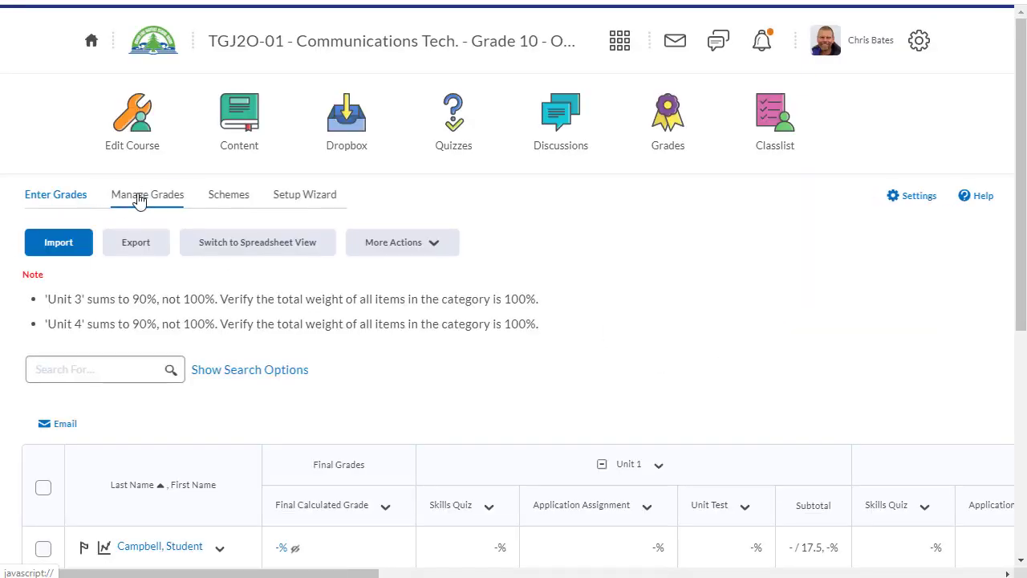
click(137, 197)
scroll(412, 328, down, 4)
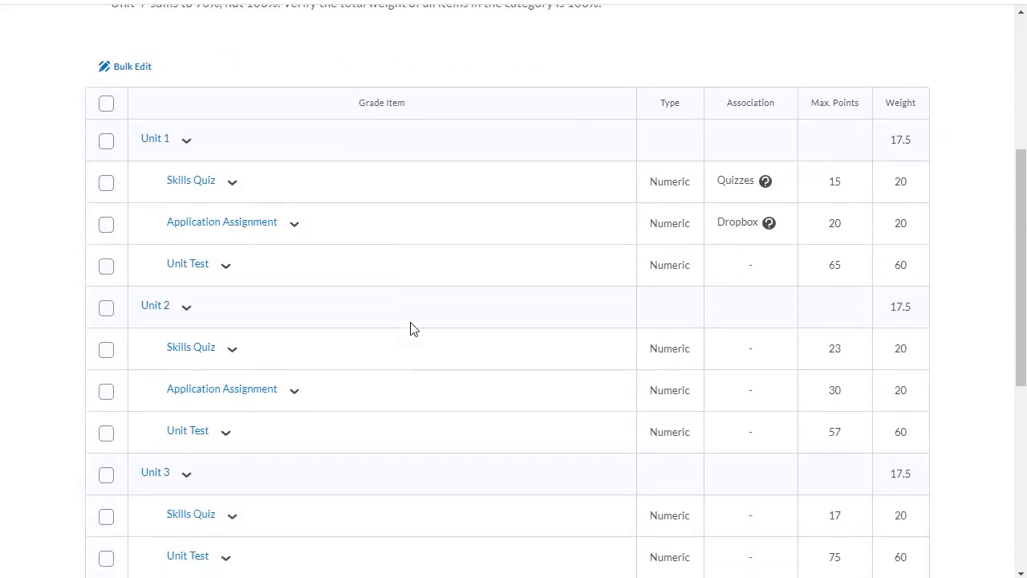
scroll(410, 327, up, 3)
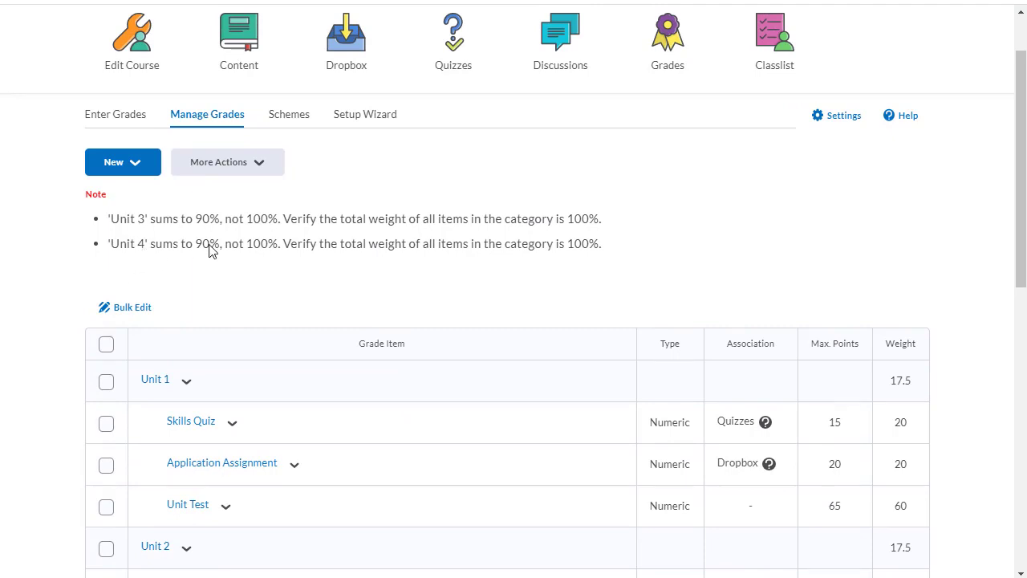
scroll(415, 267, down, 5)
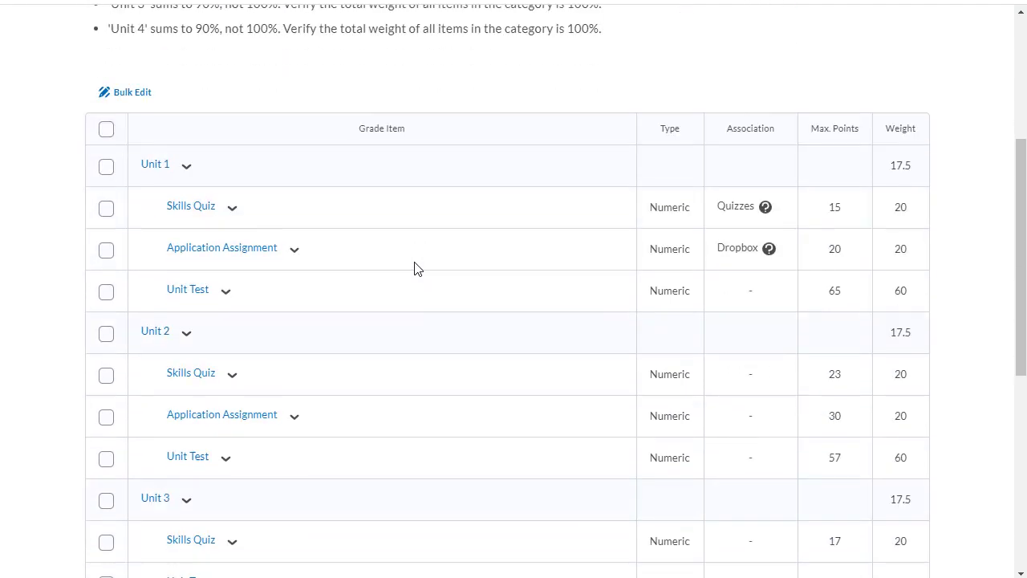
scroll(281, 273, down, 2)
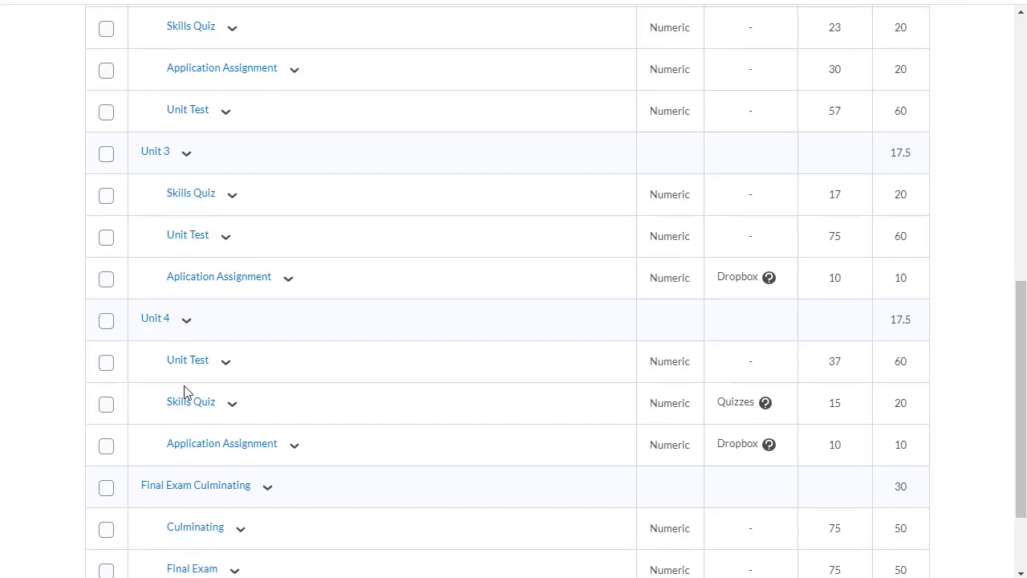
scroll(414, 376, up, 8)
- In Reorder, move Unit 3's Aplication Assignment to second place
click(260, 249)
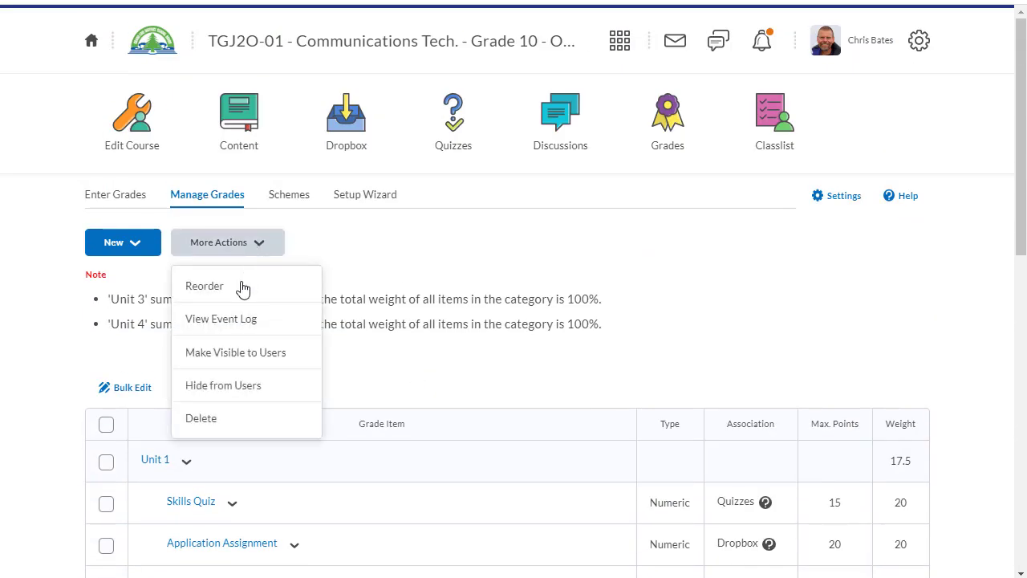
click(243, 286)
scroll(594, 341, down, 1)
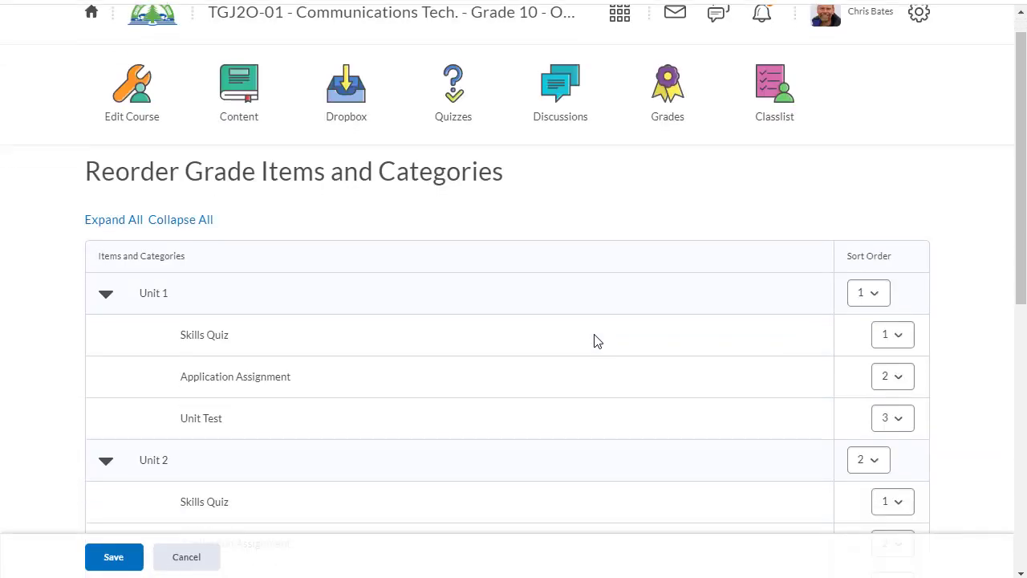
scroll(593, 341, down, 6)
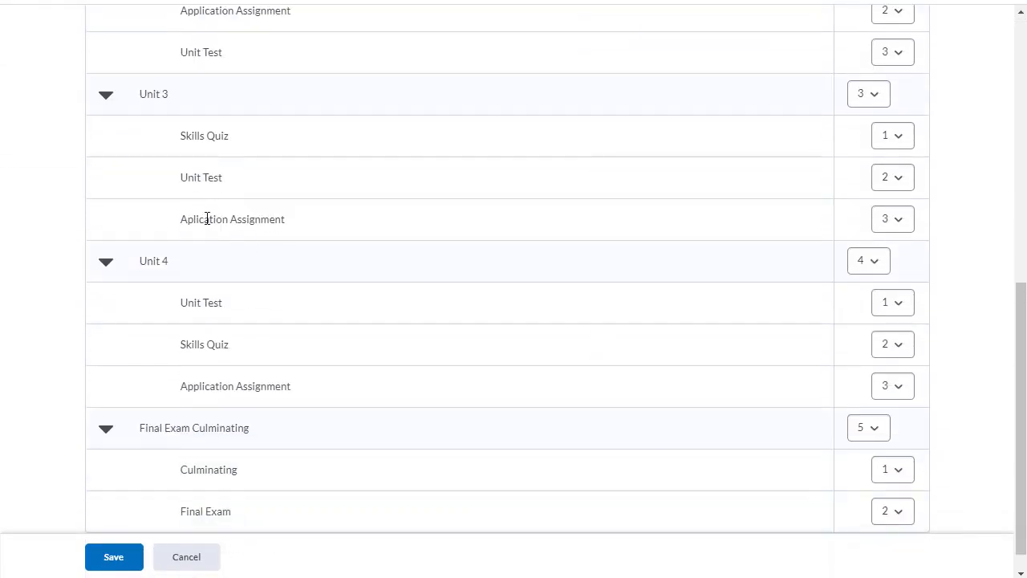
click(906, 220)
click(884, 255)
- Put Unit 4's Skills Quiz first and Application Assignment second, then save the order
click(897, 345)
click(886, 368)
click(898, 389)
click(887, 421)
click(104, 557)
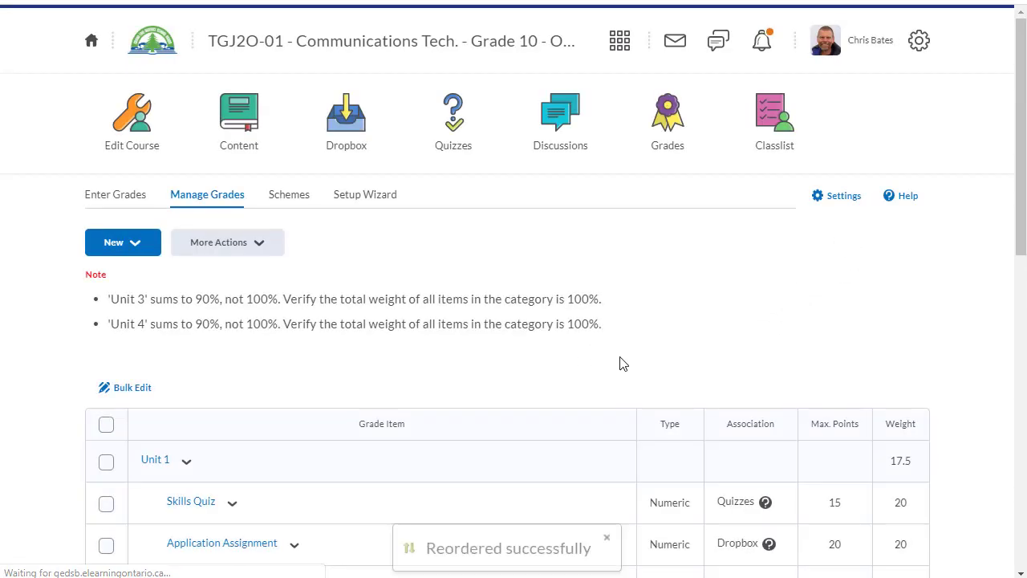
scroll(553, 383, down, 8)
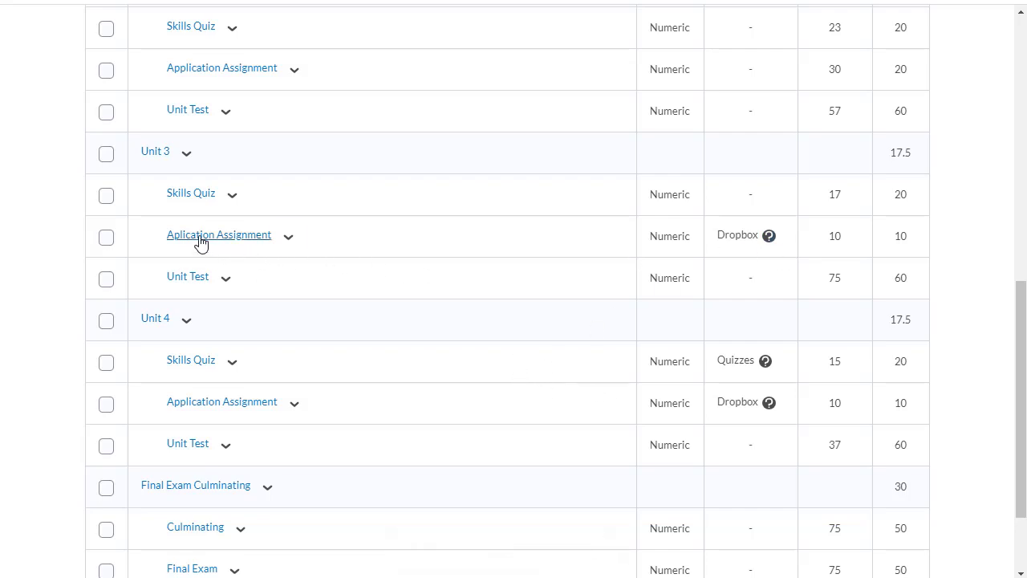
- Select the Application Assignment rows in Unit 3 and Unit 4
click(107, 238)
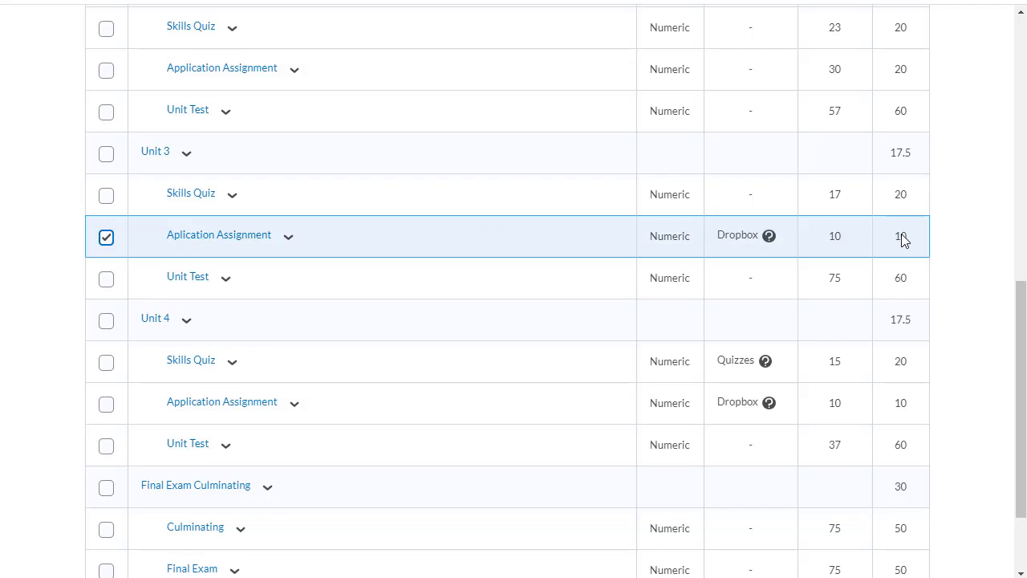
click(107, 405)
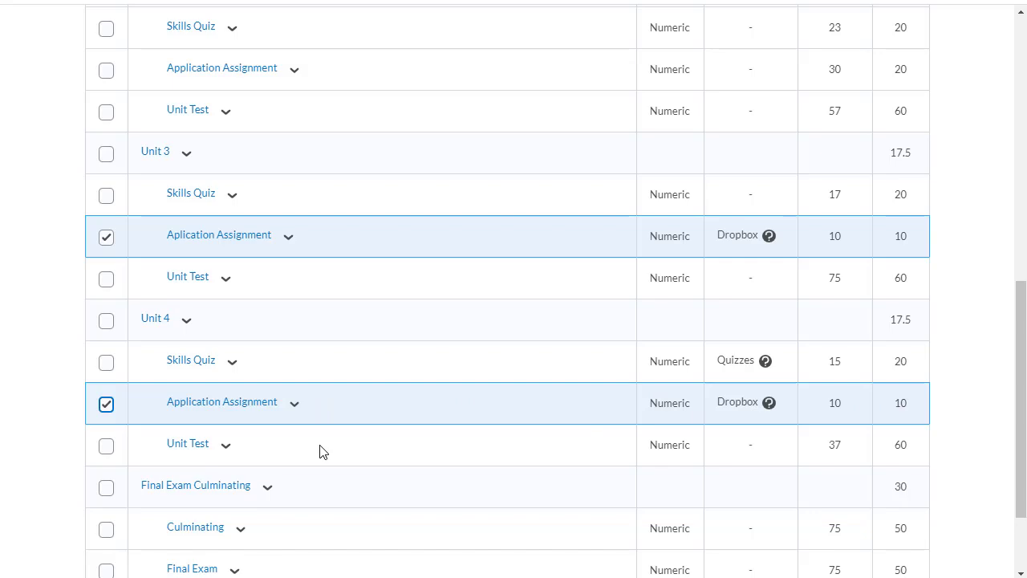
scroll(319, 452, up, 6)
- Bulk edit both Application Assignment weights from 10 to 20 and save
click(120, 237)
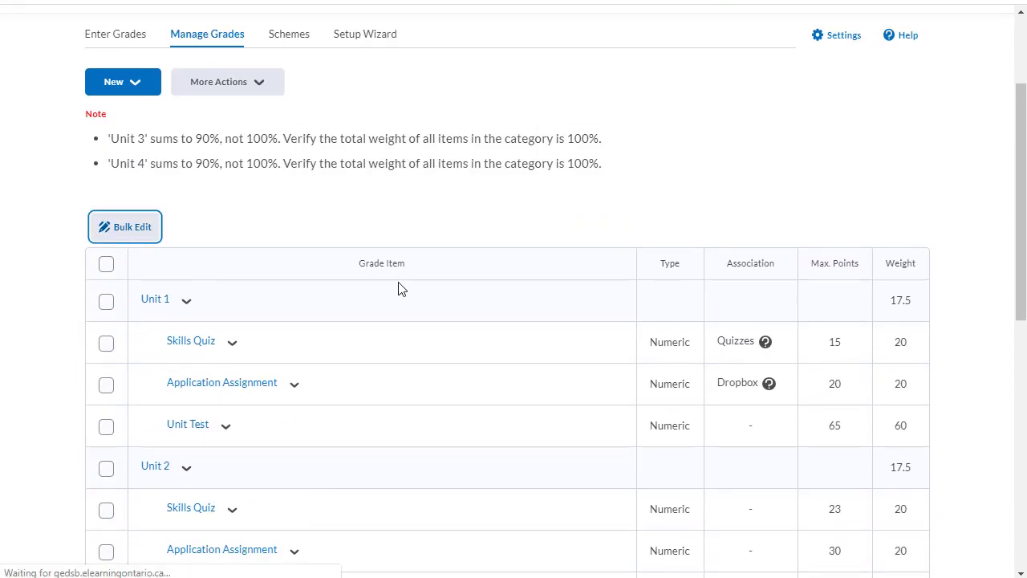
click(477, 349)
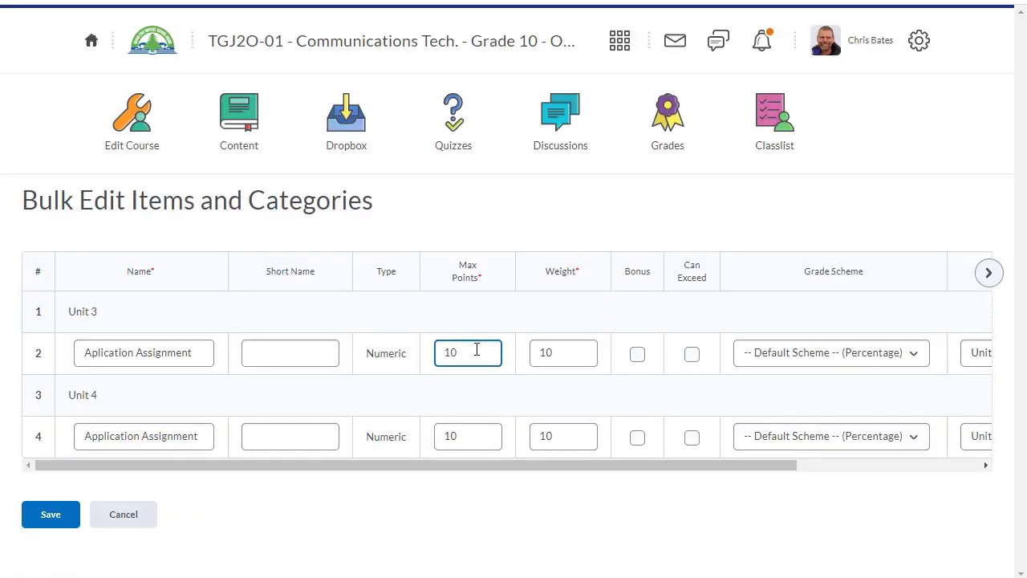
click(576, 349)
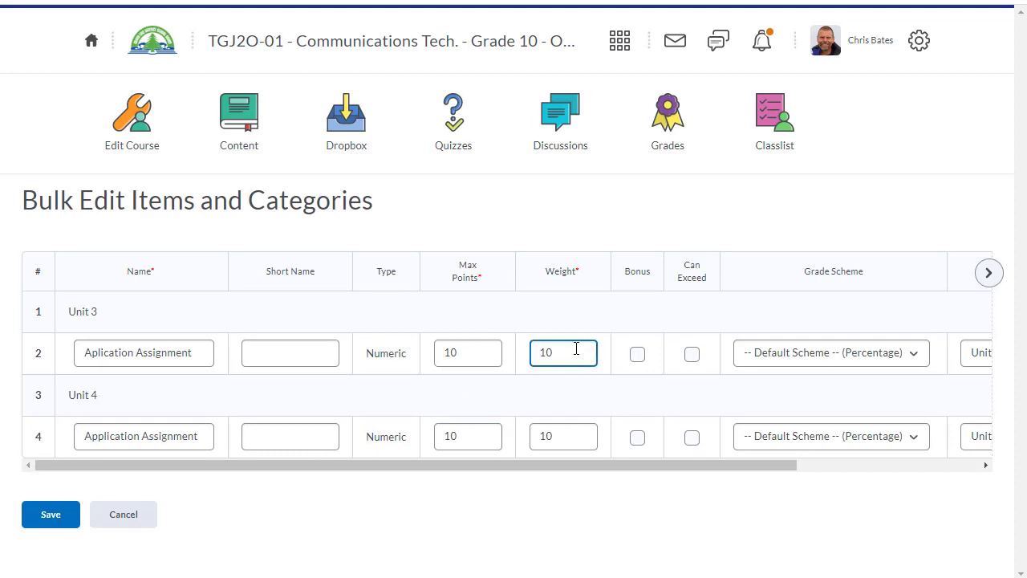
drag(576, 349, 536, 354)
text(20)
click(549, 433)
drag(563, 435, 517, 447)
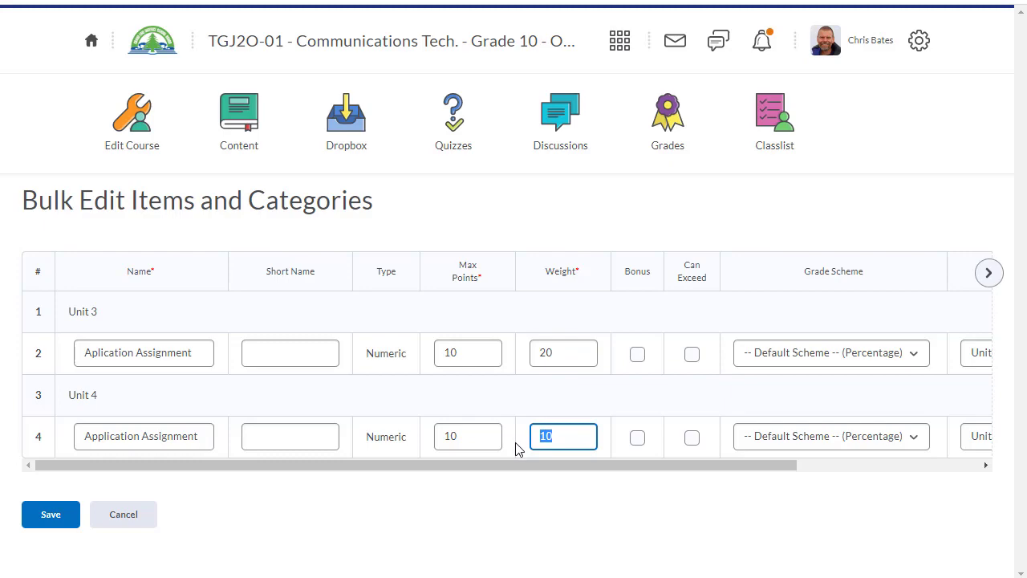
text(20)
click(64, 522)
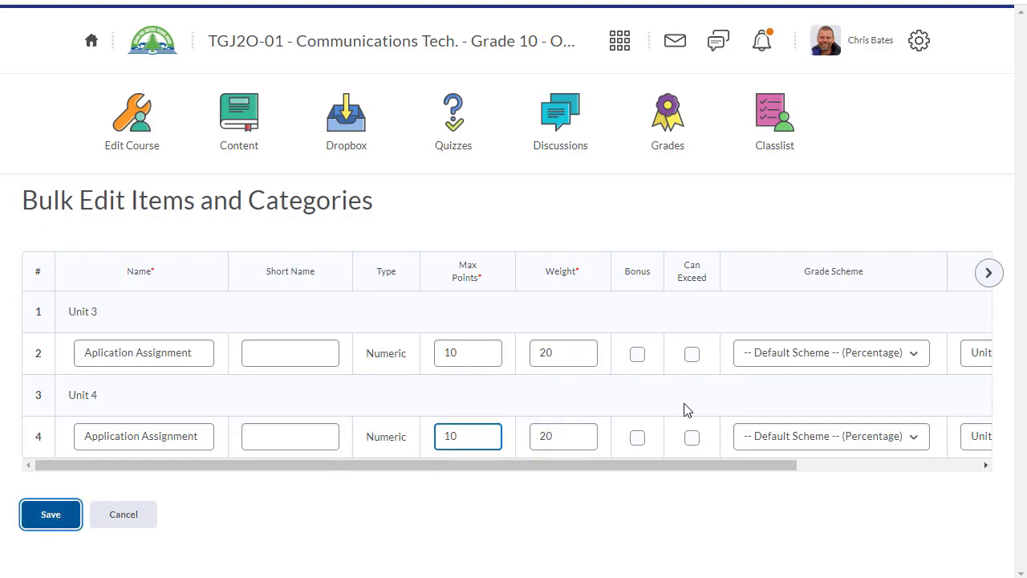